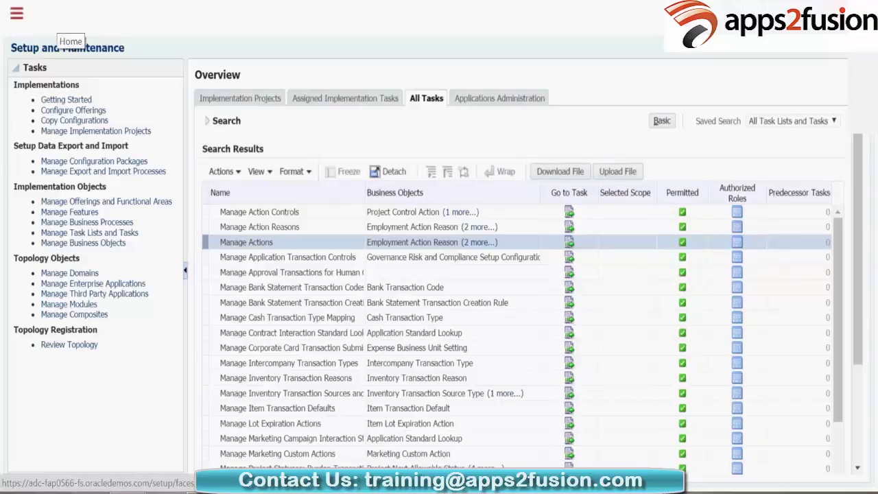
Step: Open the Navigator menu listing the workforce, team and personal work areas
click(16, 12)
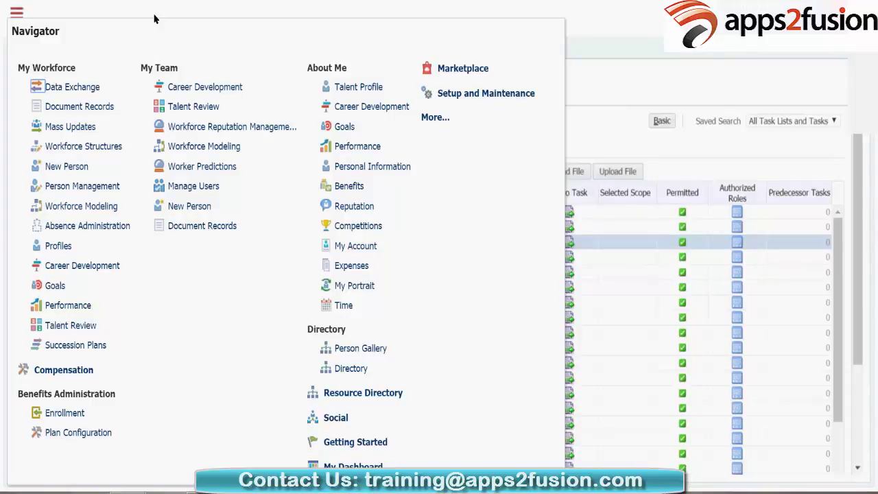
Step: Go to New Person under My Workforce and start the Hire an Employee task
click(85, 165)
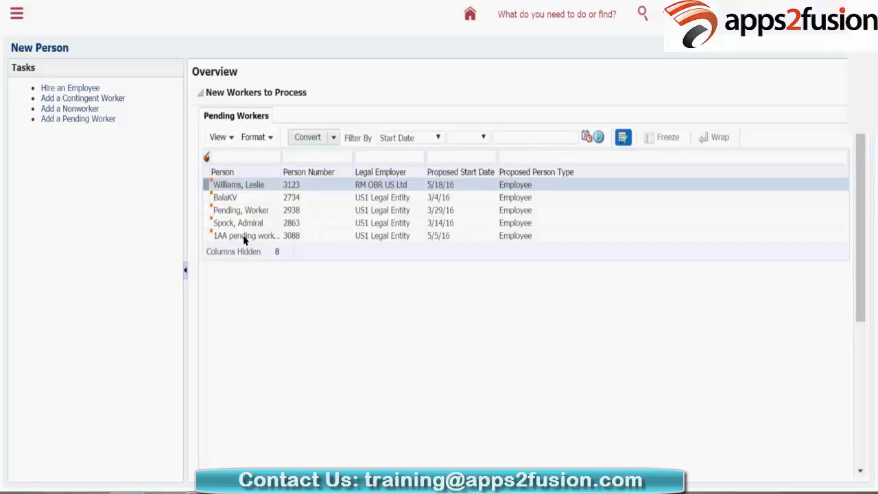
click(48, 88)
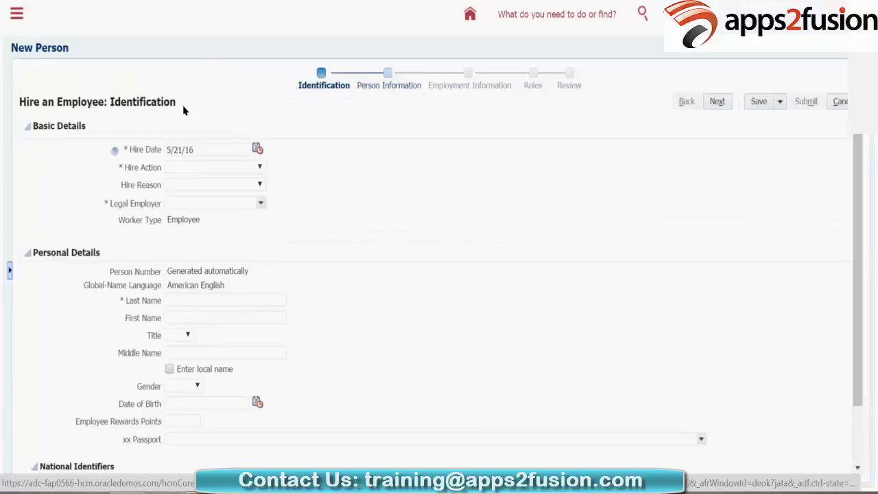
Step: Set the Hire Action to Hire, correcting an initial Hire May14 choice
key(alt+Down)
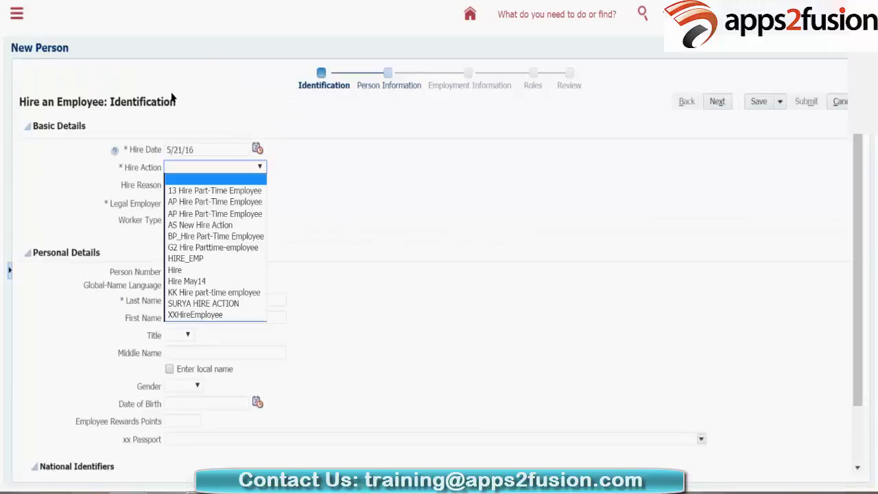
key(Down)
key(Down)
key(Down)
key(Down)
key(Down)
key(Down)
key(Down)
key(Down)
key(Down)
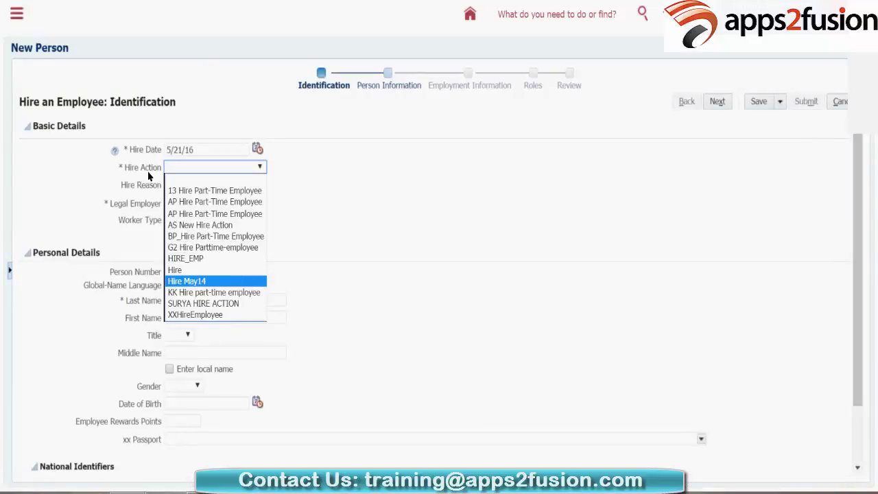
key(Return)
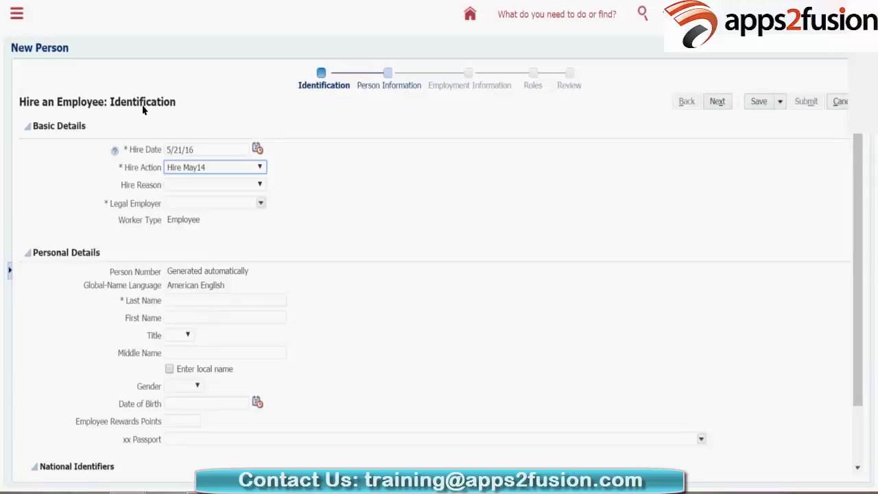
key(Tab)
key(Down)
key(Up)
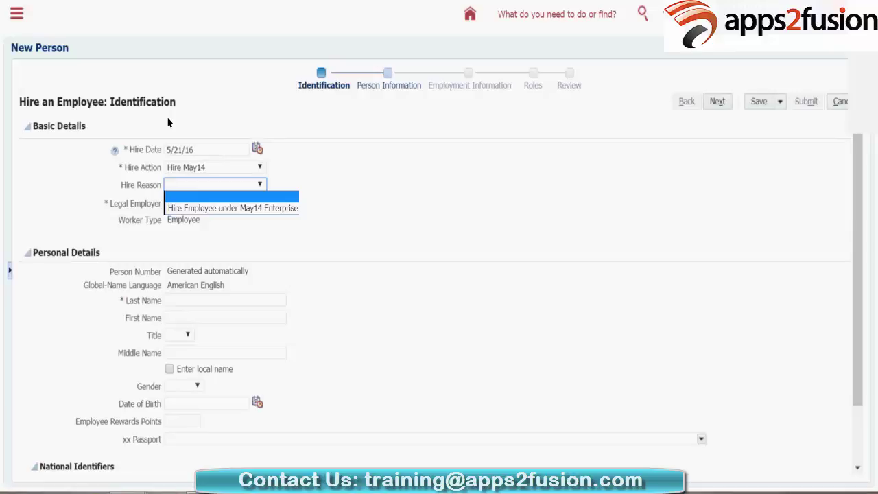
key(Return)
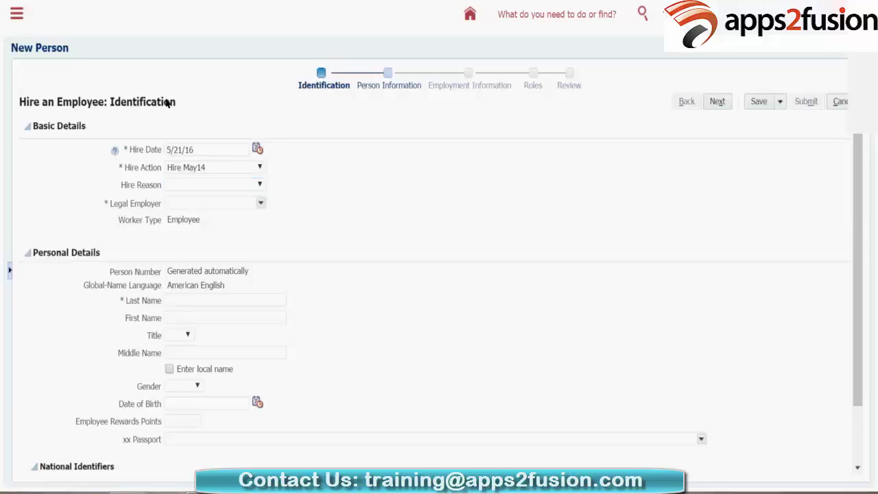
click(162, 167)
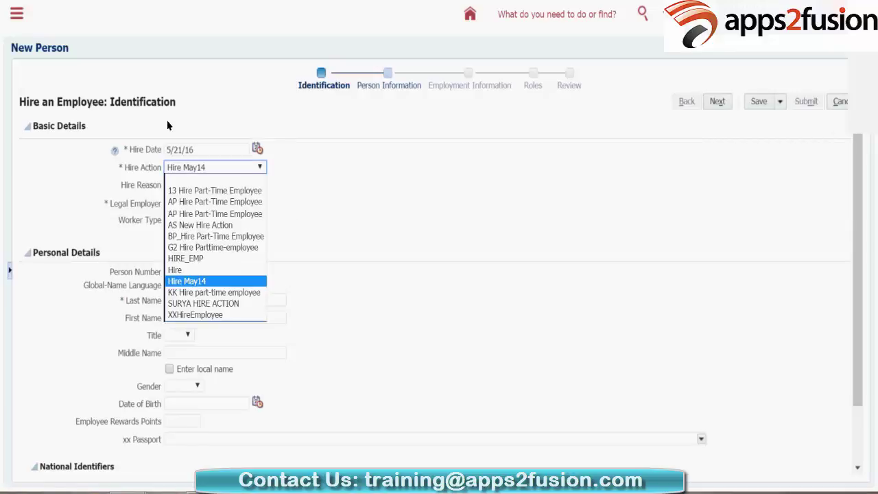
key(Up)
key(Return)
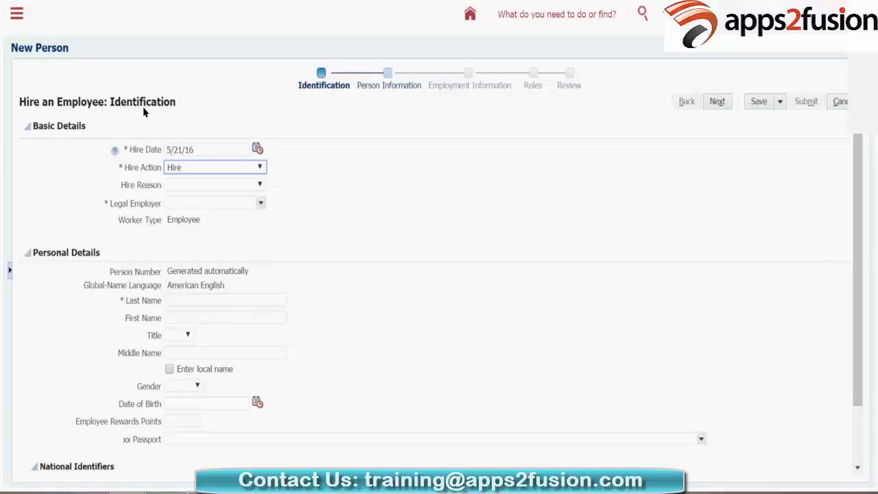
Step: Set the Hire Reason to Hire to fill vacant position
key(Tab)
key(alt+Down)
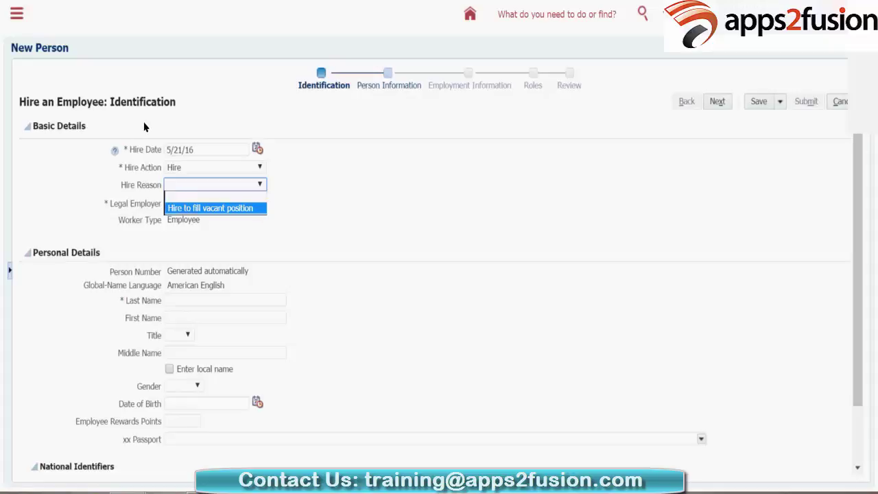
key(Return)
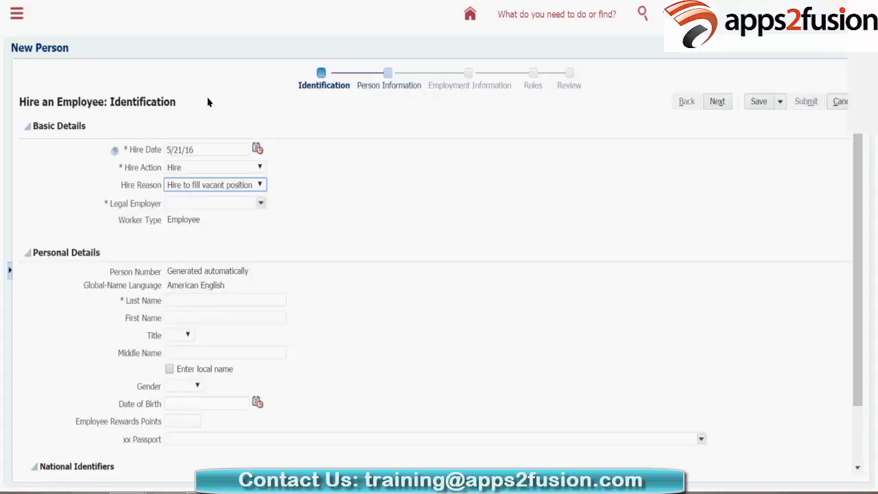
click(178, 126)
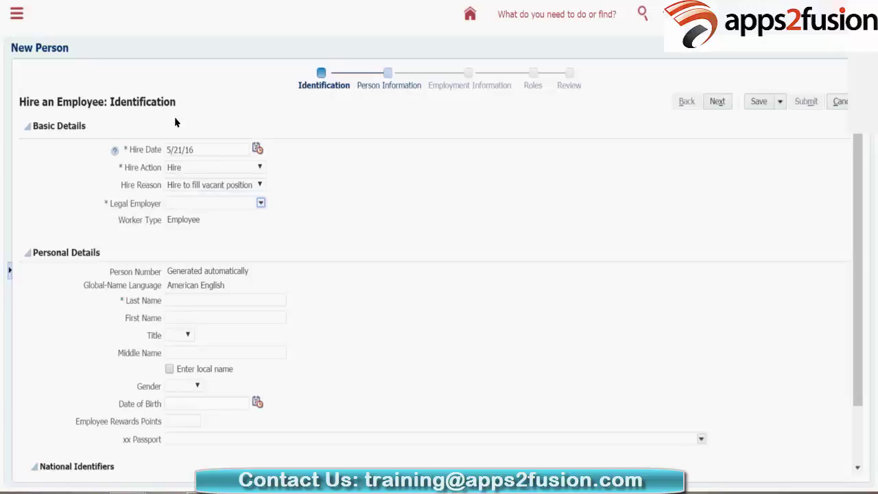
Step: Choose US1 Legal Entity as the Legal Employer
key(Down)
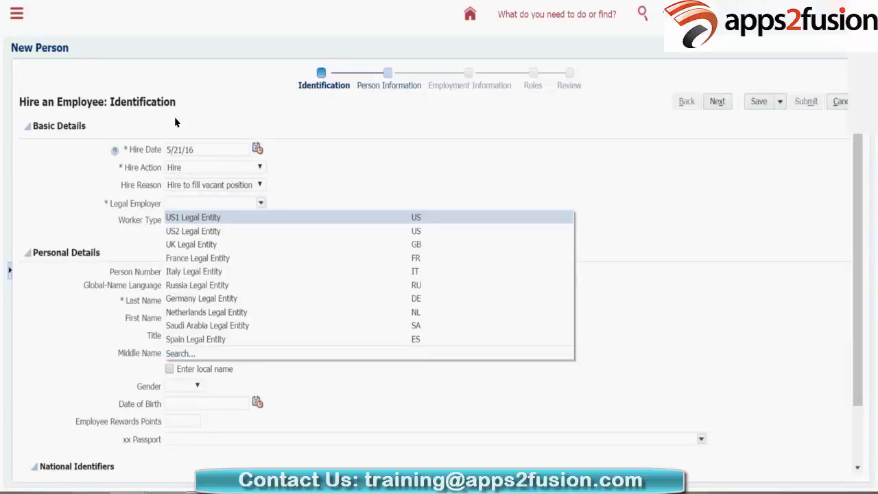
key(Down)
key(Down)
key(Down)
key(Down)
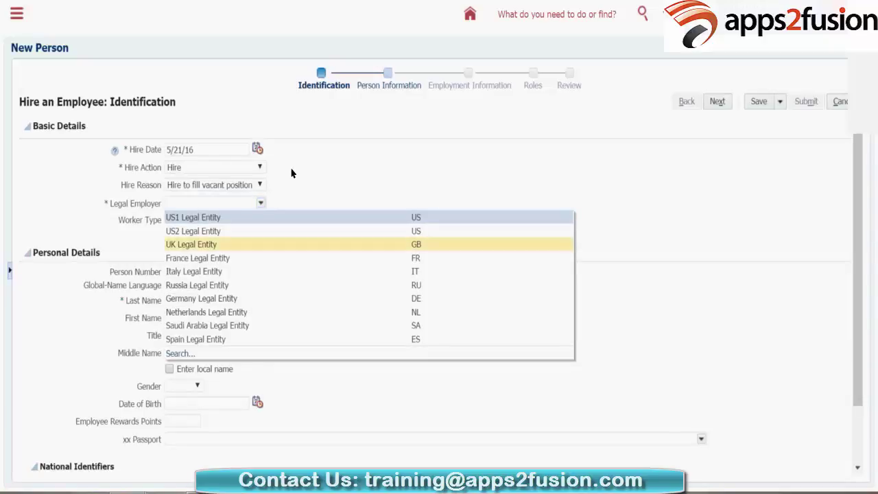
key(Up)
key(Up)
key(Up)
key(Up)
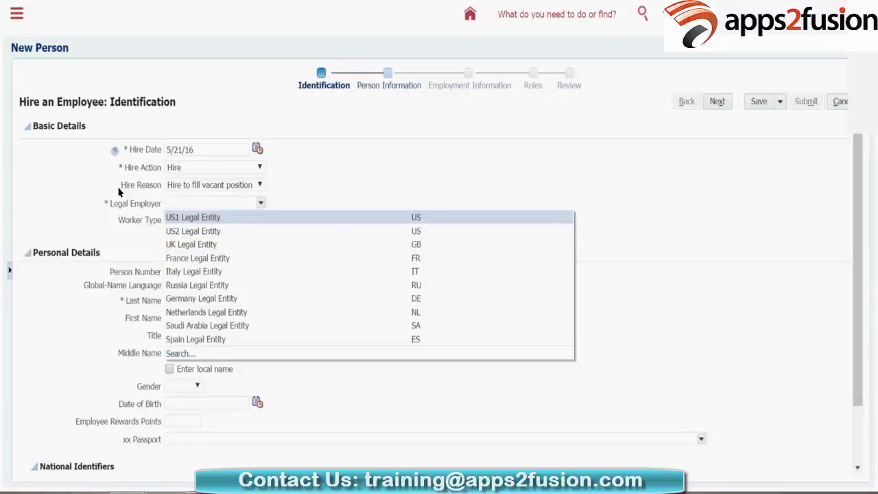
key(Down)
key(Down)
key(Down)
key(Down)
key(Down)
key(Up)
key(Up)
key(Up)
key(Up)
key(Up)
key(Escape)
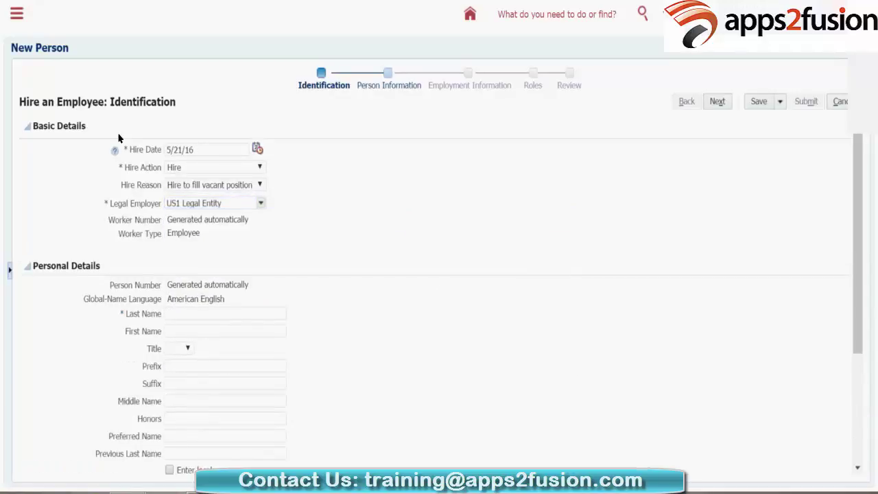
drag(177, 220, 176, 146)
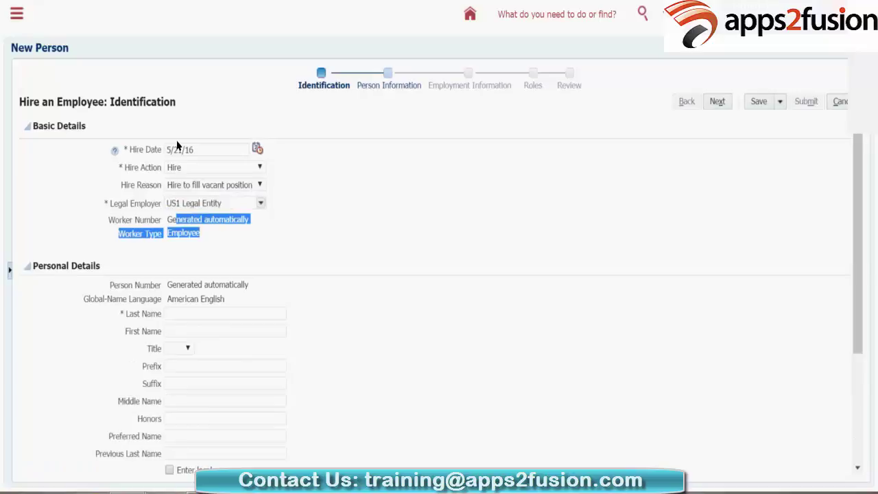
click(176, 146)
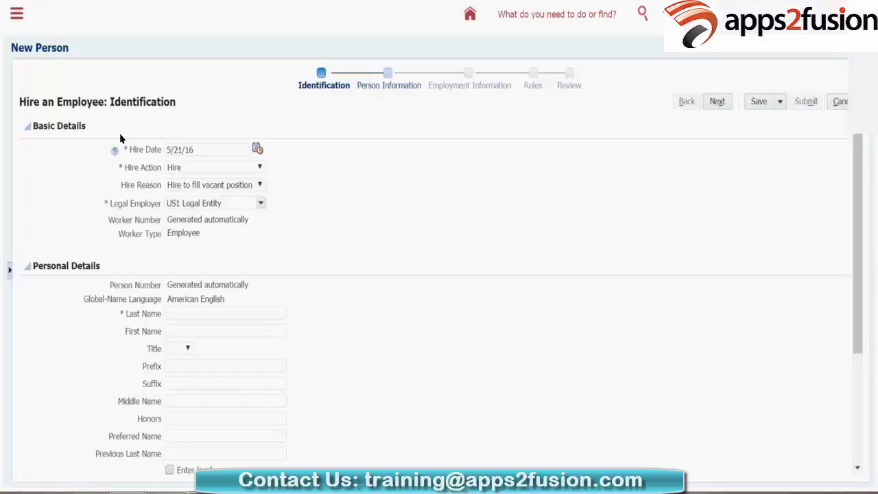
drag(176, 220, 248, 219)
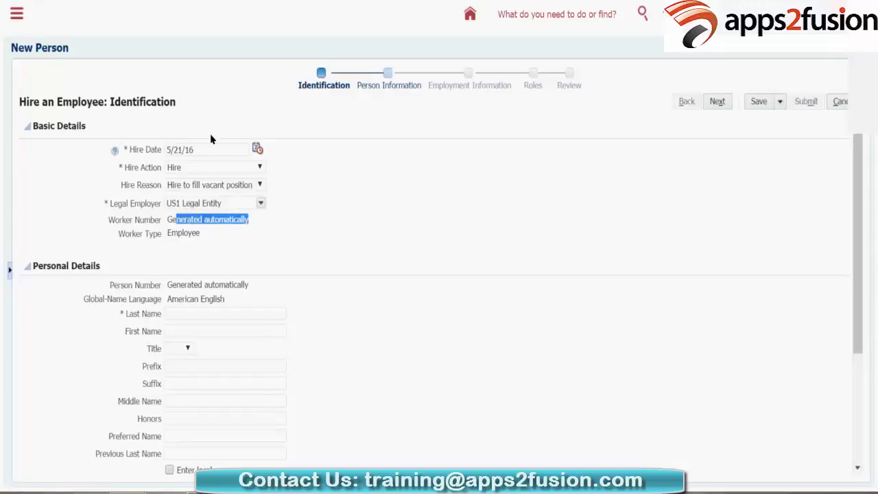
click(211, 139)
drag(167, 233, 196, 233)
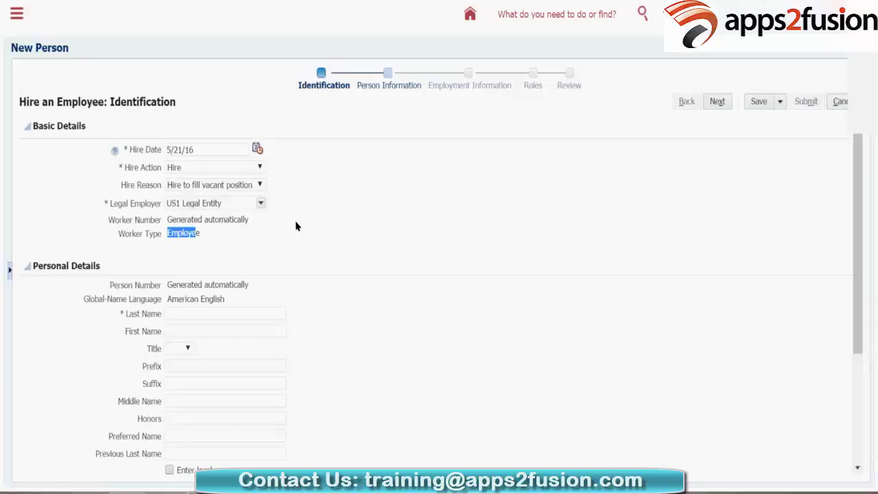
click(356, 231)
Step: Enter the new hire's last name and first name in Personal Details
scroll(162, 128, down, 2)
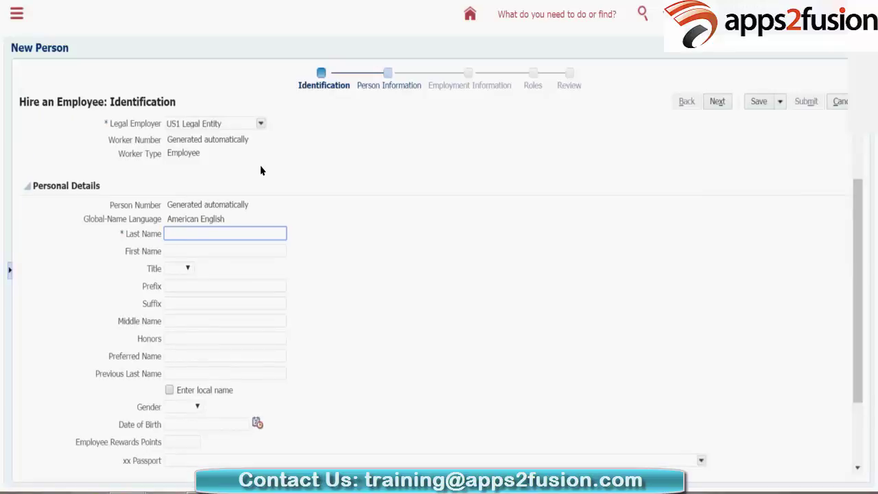
click(156, 175)
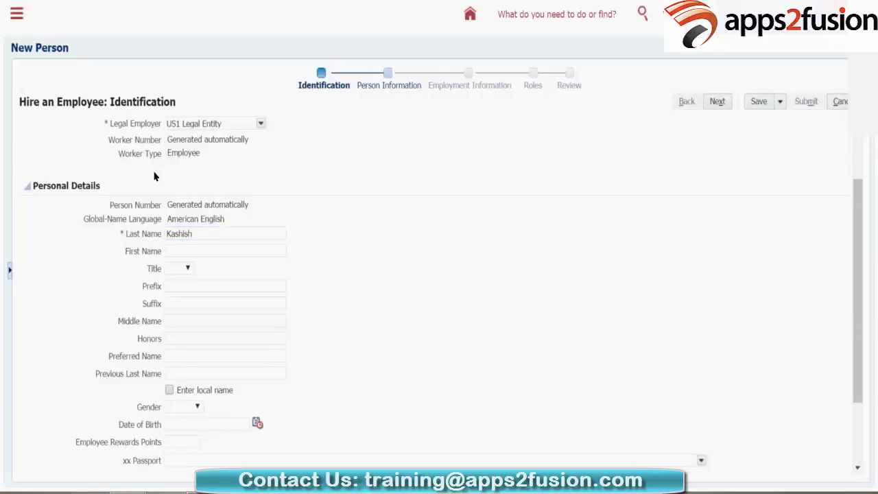
key(Tab)
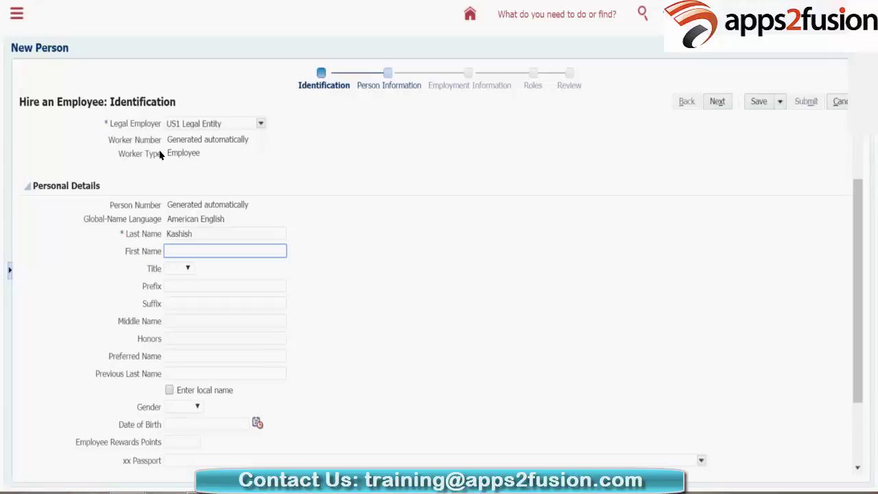
Step: Set the Title to Mr., leaving the optional name fields blank
key(Tab)
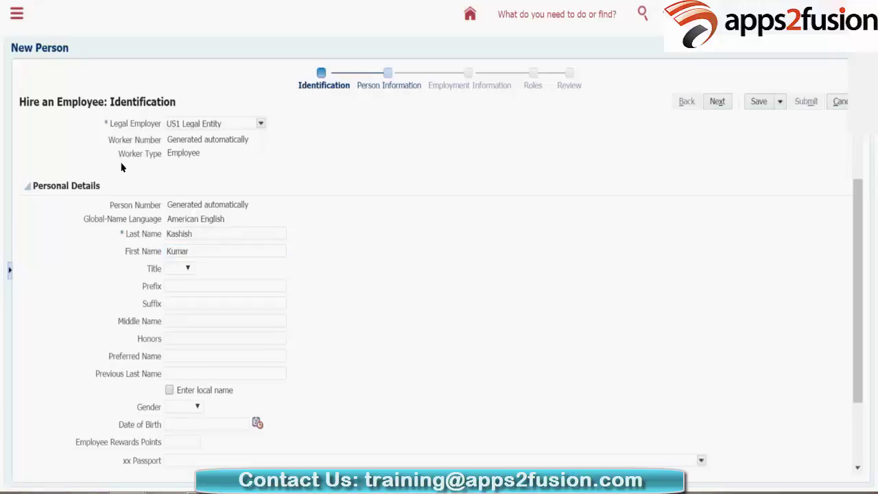
key(alt+Down)
key(Down)
key(Down)
key(Down)
key(Return)
key(alt+Down)
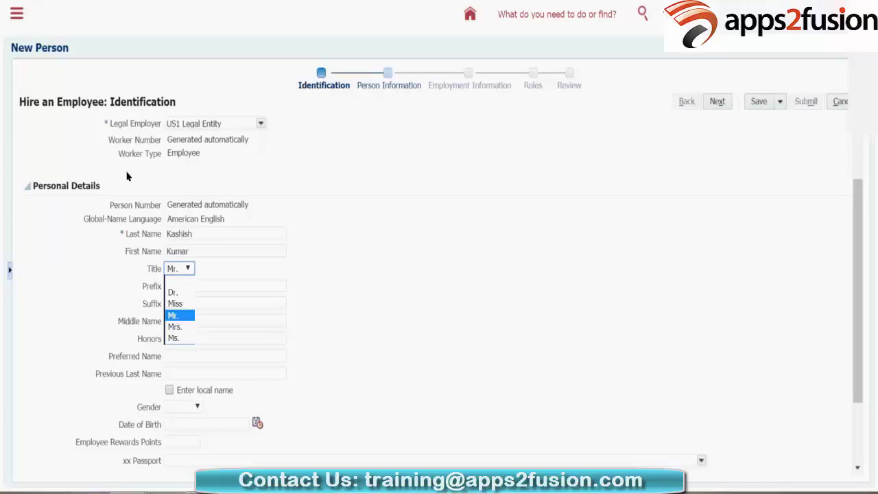
key(Up)
key(Up)
key(Down)
key(Down)
key(Up)
key(Up)
key(Up)
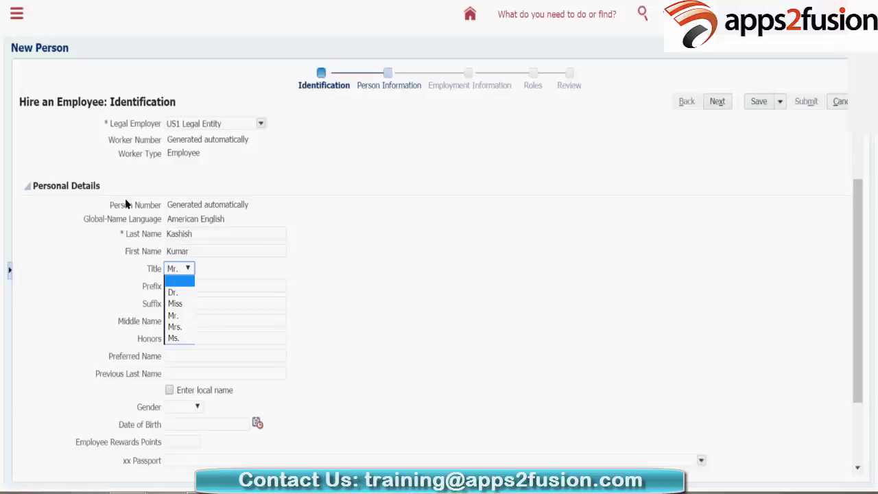
key(Down)
key(Down)
key(Down)
key(Down)
key(Up)
key(Up)
key(Up)
key(Up)
key(Escape)
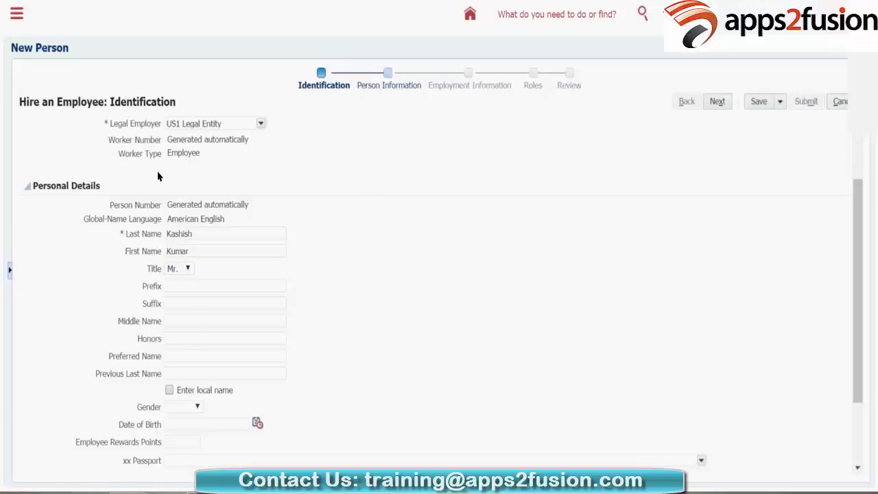
key(Tab)
key(Tab)
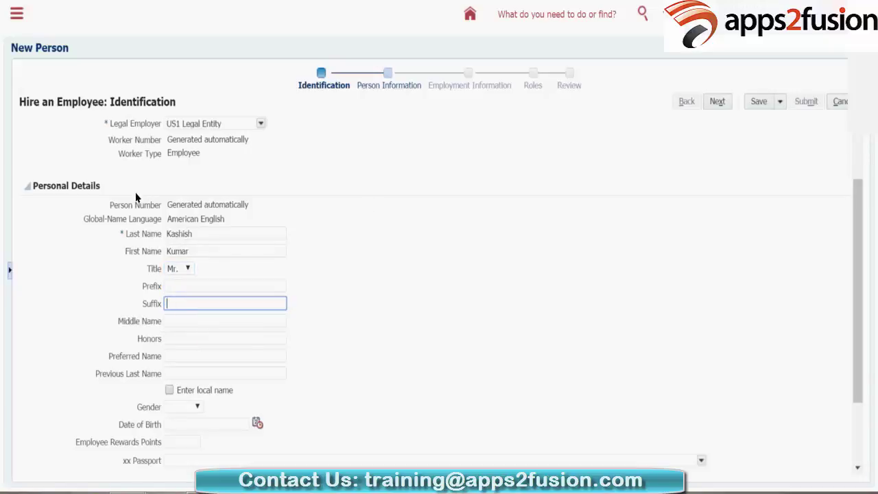
key(Tab)
key(Tab)
click(240, 196)
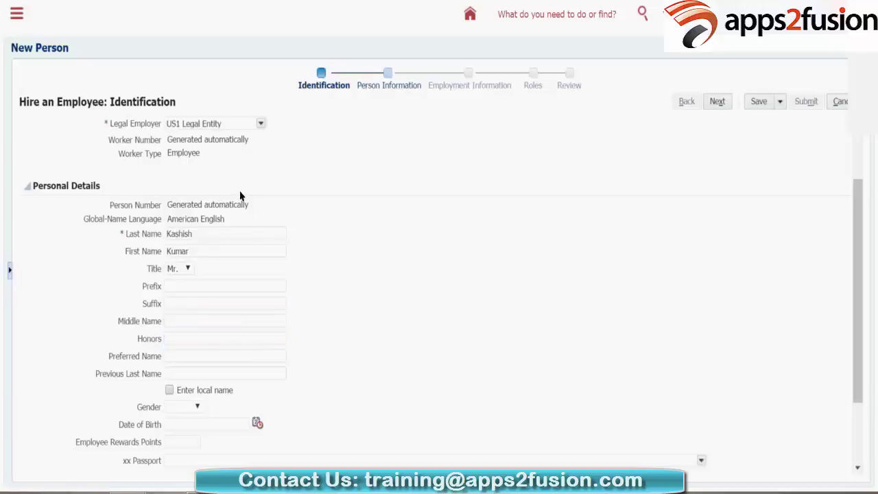
Step: Choose Male as the gender and enter 1/1/90 as the date of birth
scroll(243, 178, down, 3)
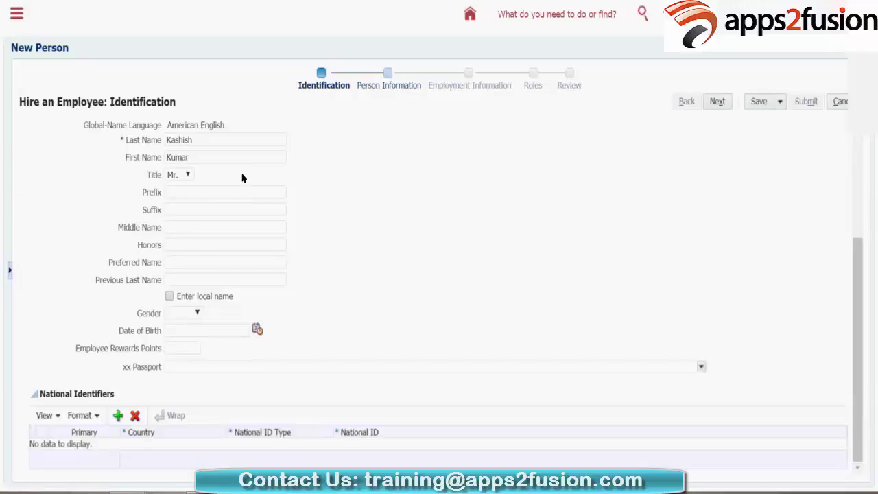
key(alt+Down)
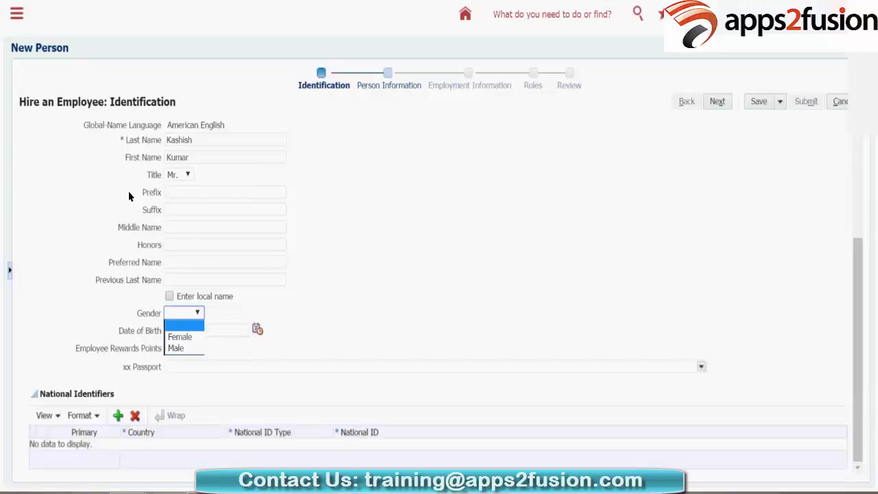
key(Down)
key(Down)
key(Return)
key(Tab)
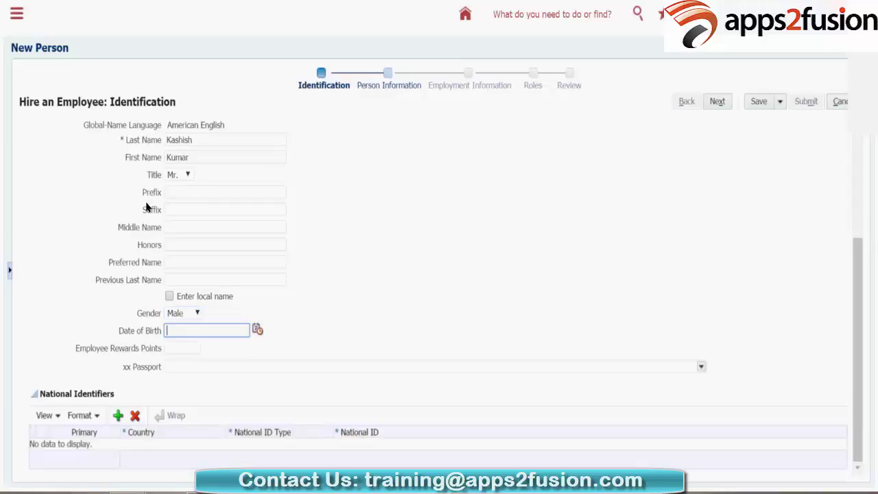
text(1/1/)
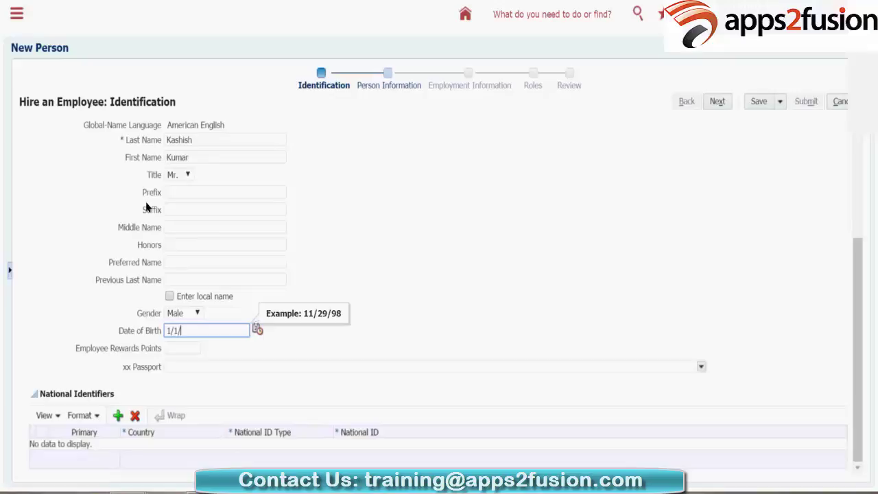
text(90)
key(Tab)
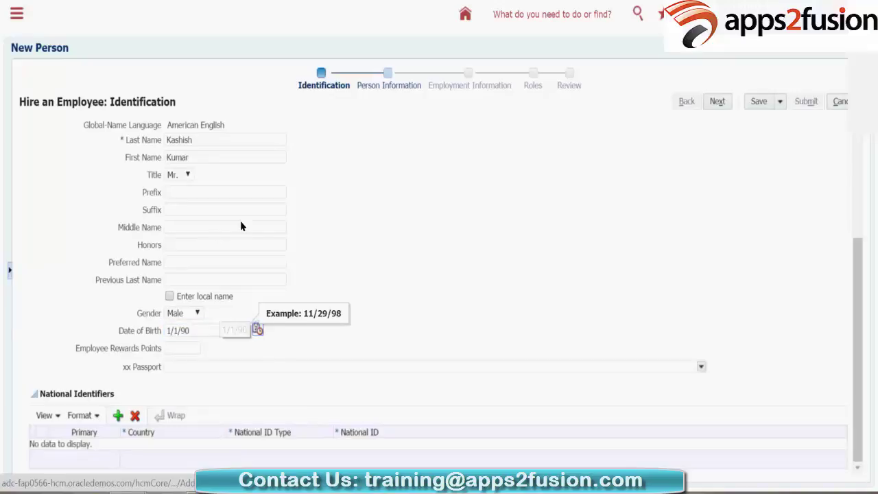
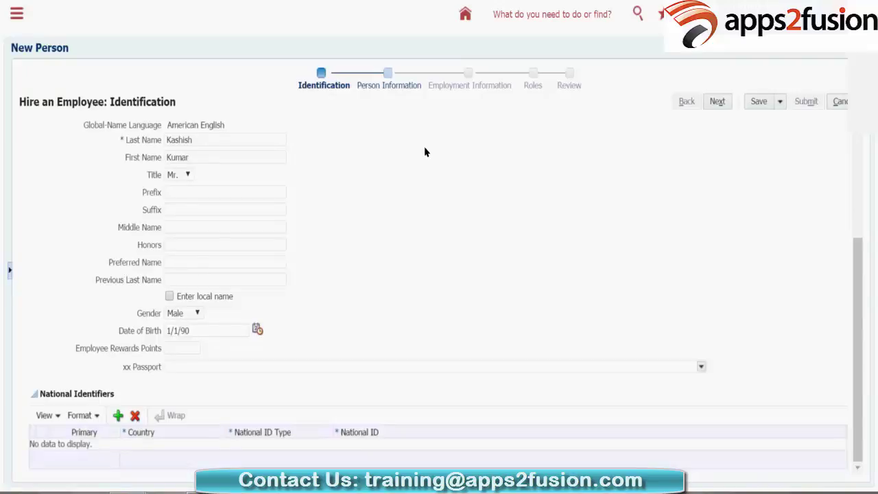
Step: Leave the passport status blank and advance the hire wizard to Person Information
click(479, 87)
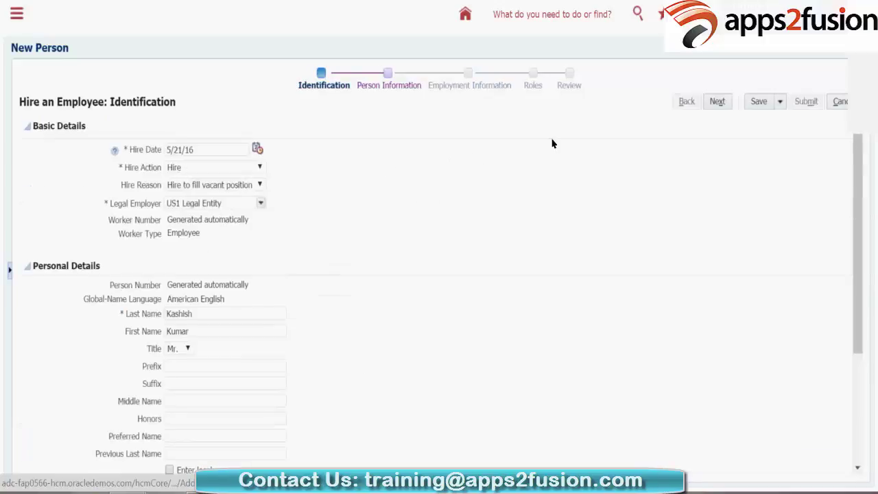
scroll(462, 238, down, 3)
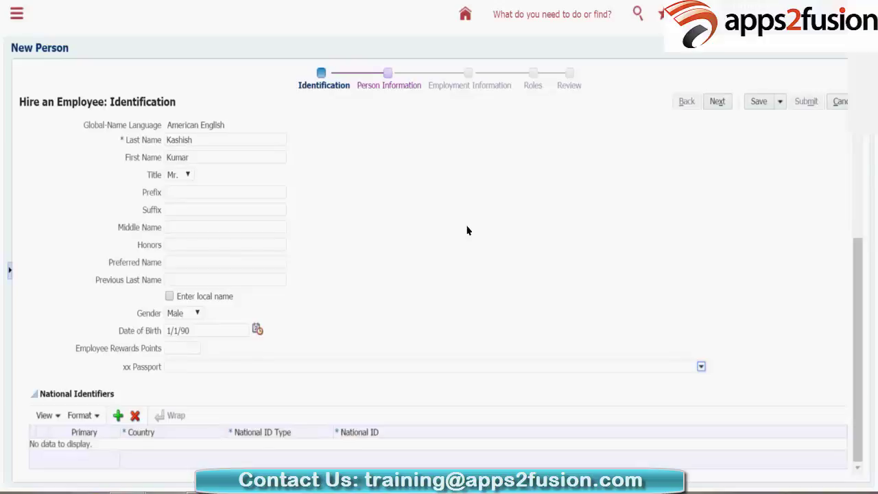
key(Down)
key(Down)
key(Up)
key(Down)
key(Up)
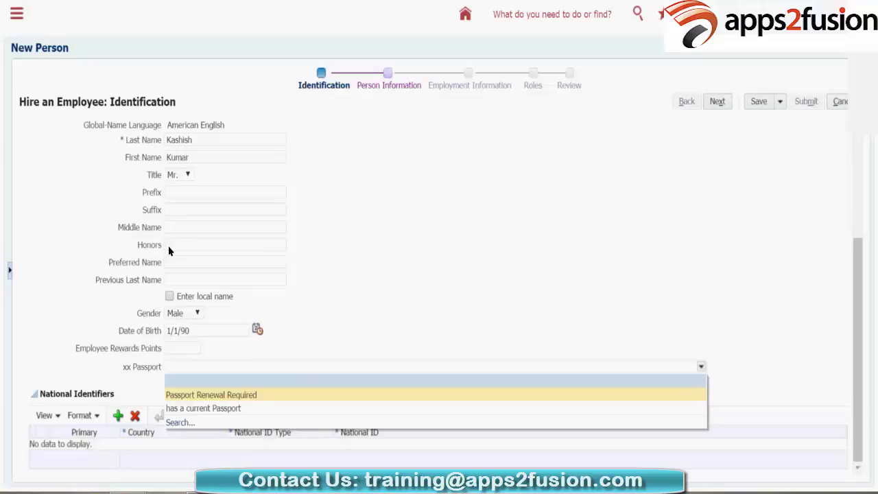
key(Up)
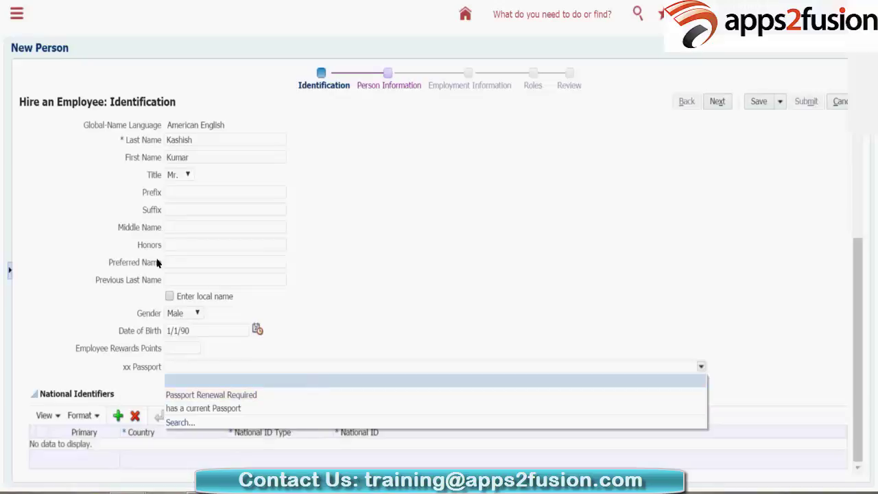
key(Down)
key(Down)
key(Up)
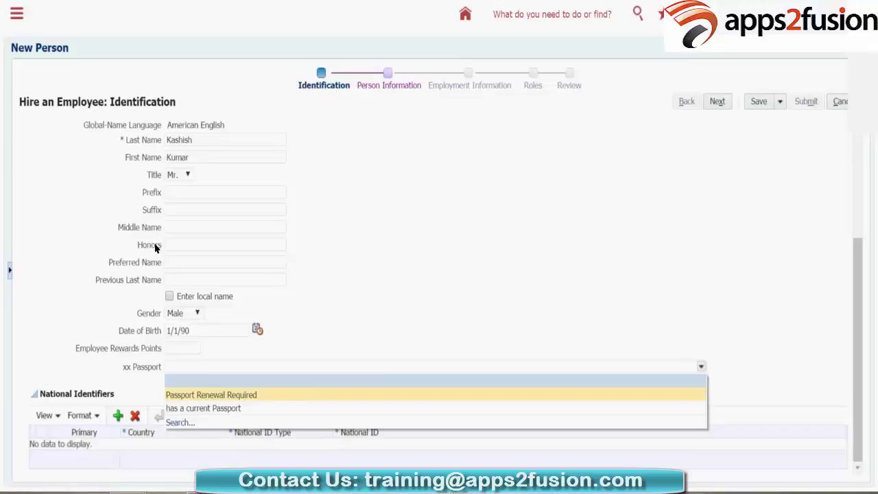
key(Down)
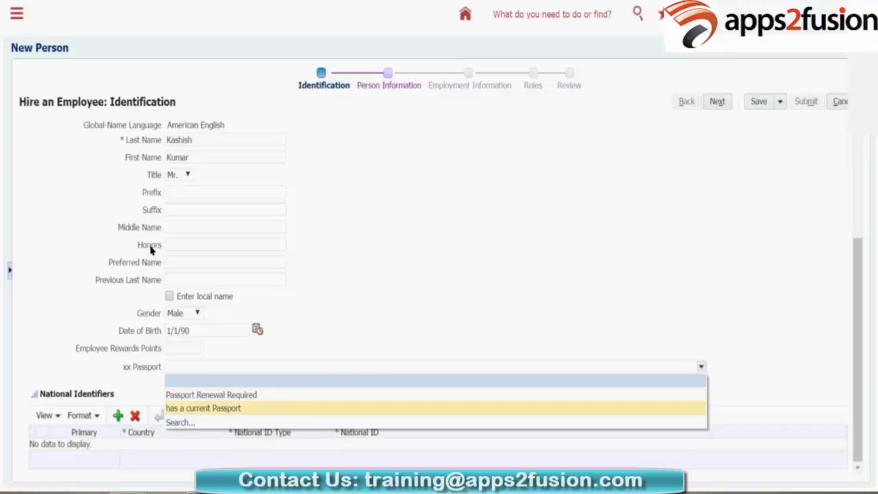
key(Up)
key(Down)
key(Up)
key(Down)
key(Up)
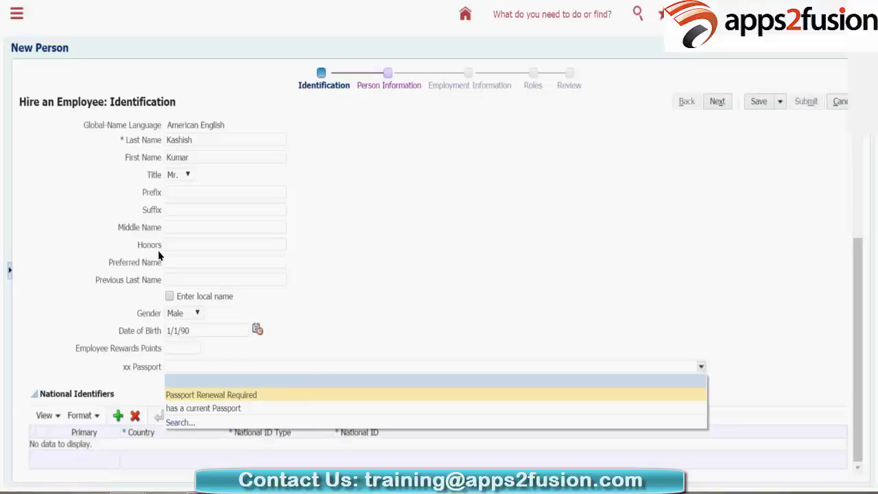
key(Down)
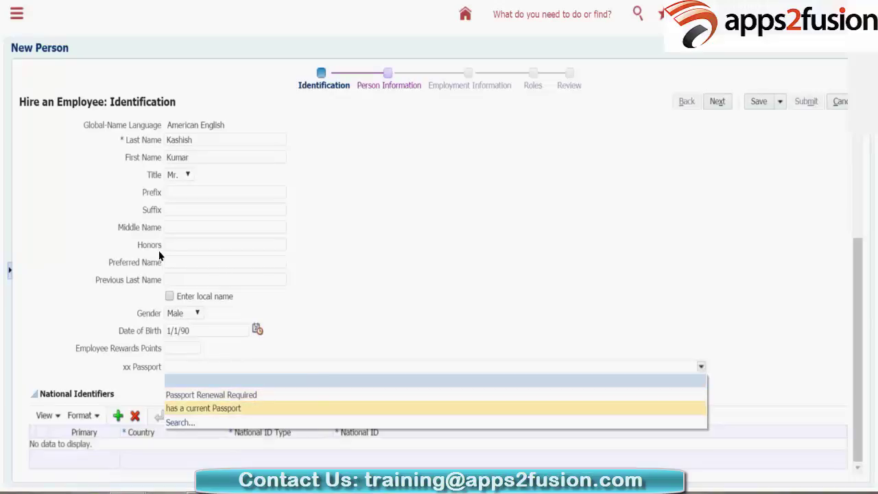
click(327, 144)
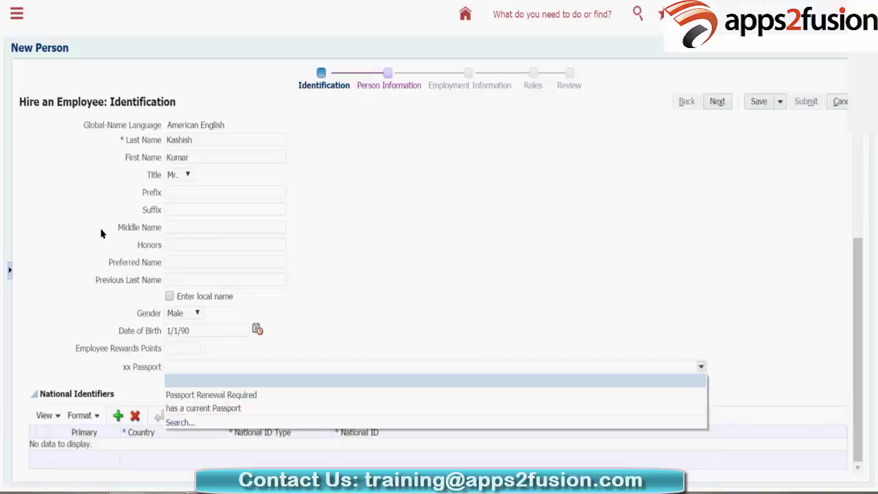
click(163, 227)
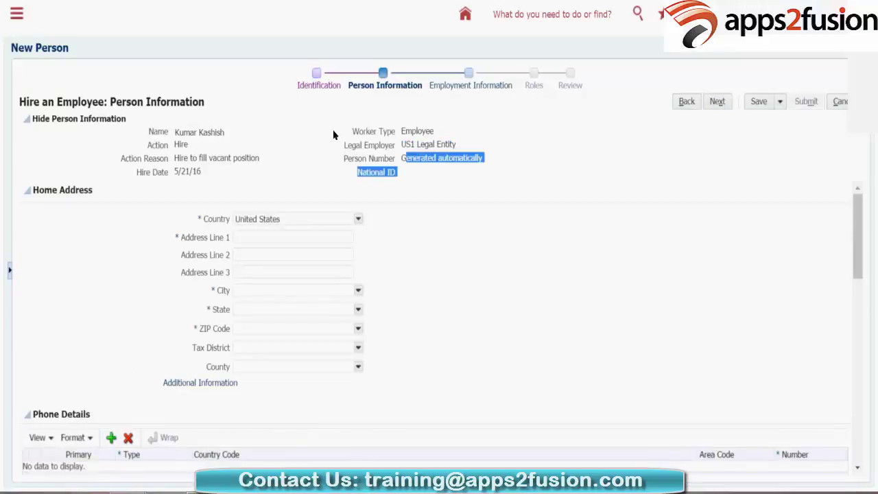
Step: Enter the new hire's personal address text in Address Line 1
click(441, 159)
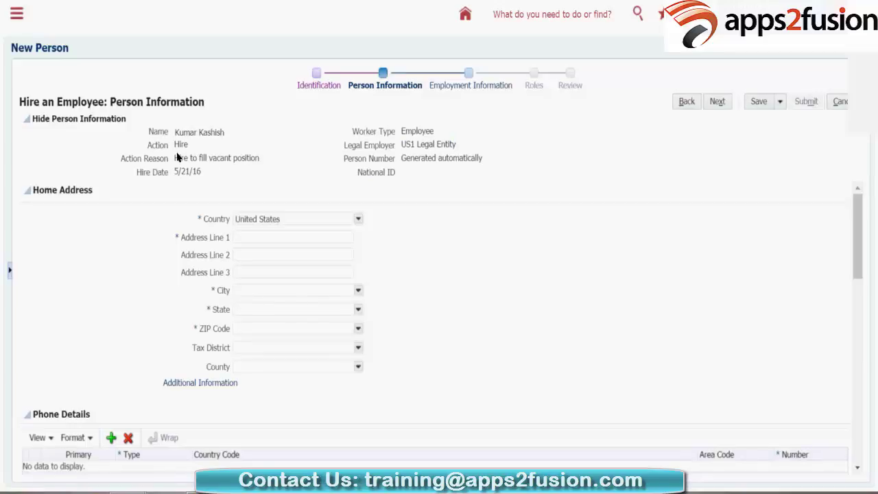
key(Tab)
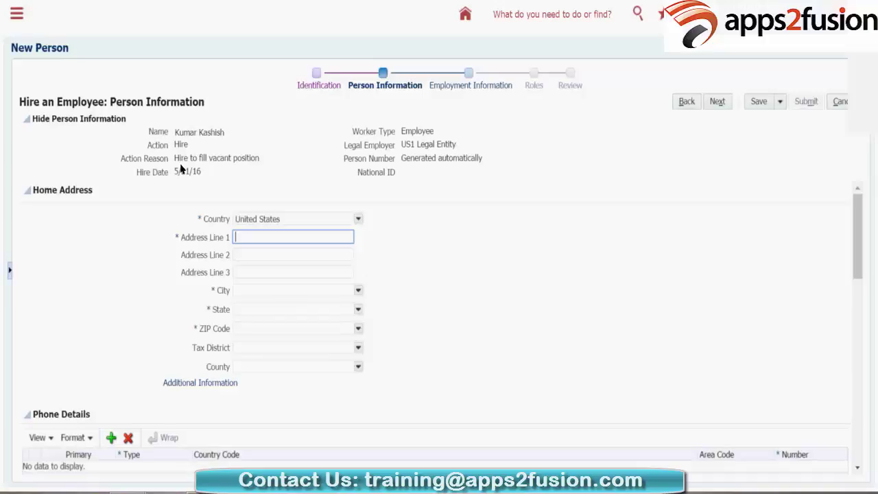
text(Kashish Personal Addres)
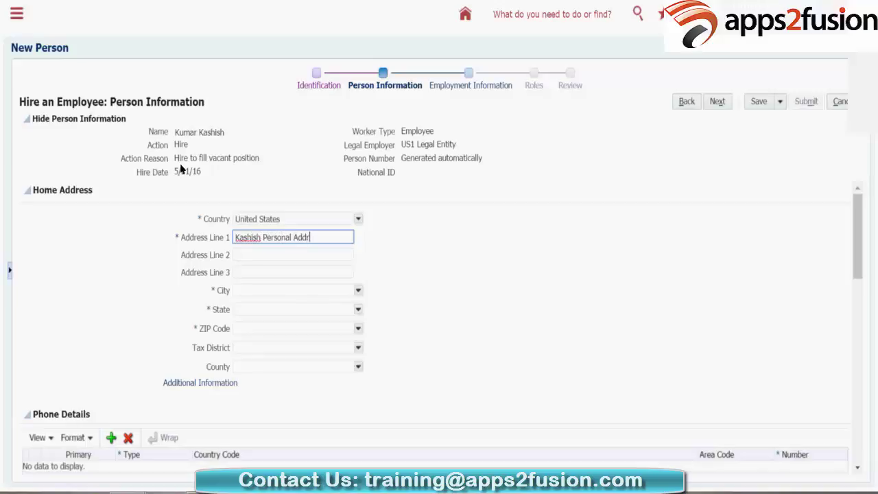
text(s)
Step: Set city New York and ZIP Code 10006, accepting the Manhattan, NY match
key(Tab)
key(Tab)
key(Tab)
text(New)
text(rk)
key(Tab)
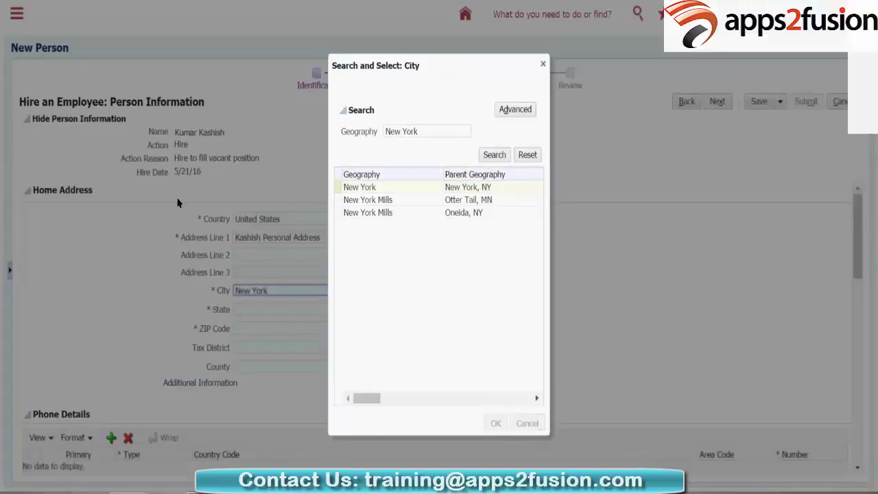
key(Return)
text(10006)
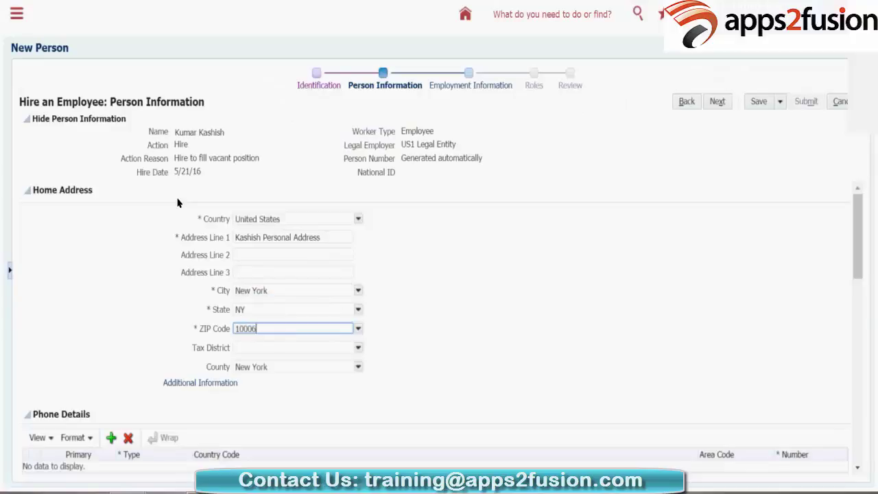
key(Tab)
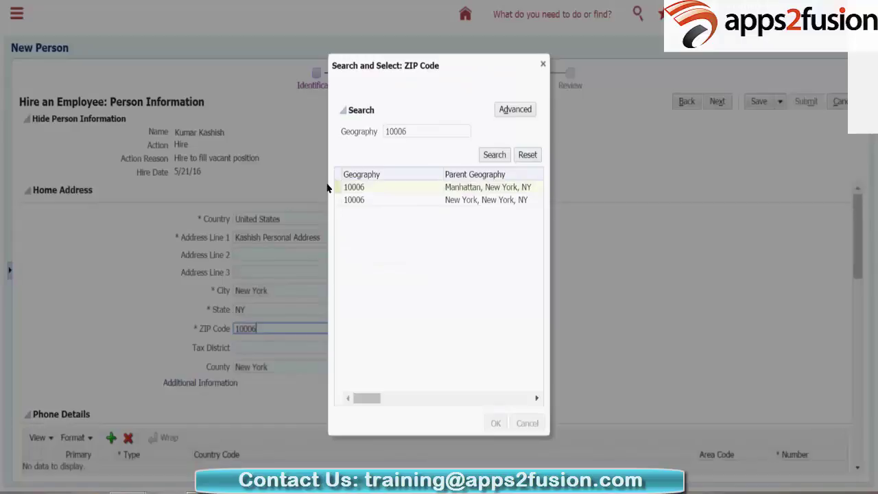
key(Return)
Step: Add a primary phone row in Phone Details, leaving type and number blank
scroll(92, 218, down, 1)
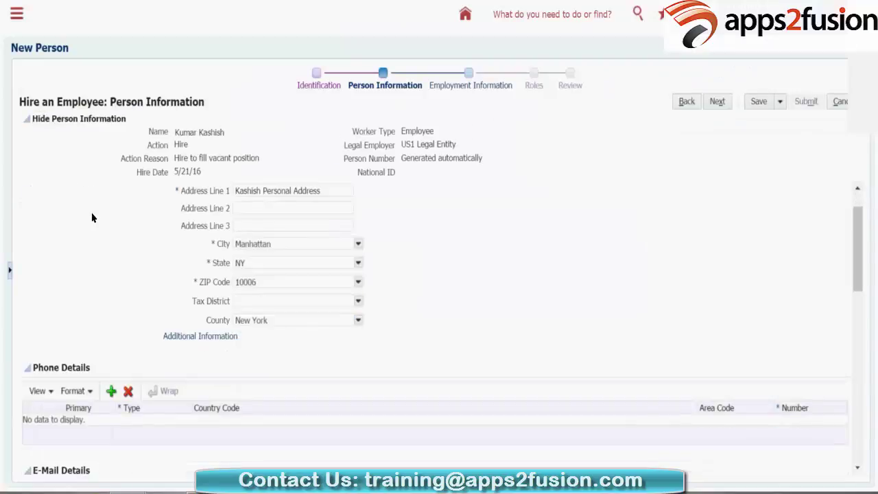
scroll(58, 191, down, 2)
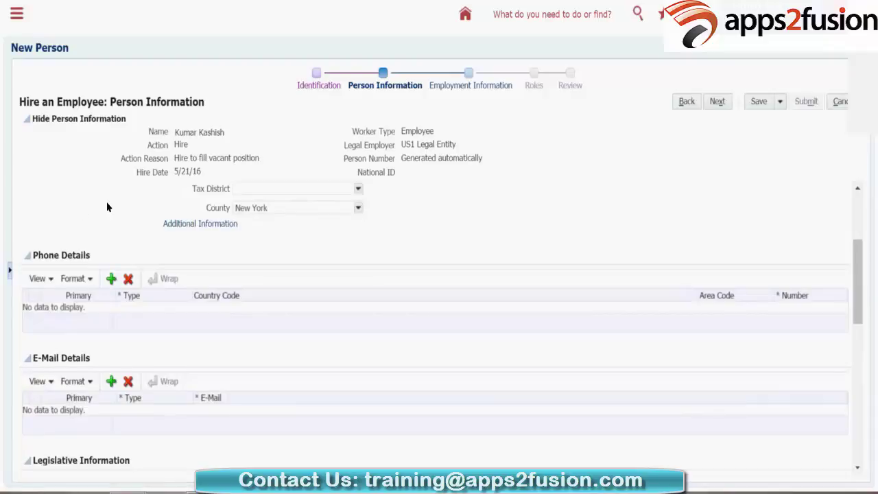
key(alt+Down)
key(Down)
key(Down)
key(Down)
key(Down)
key(Down)
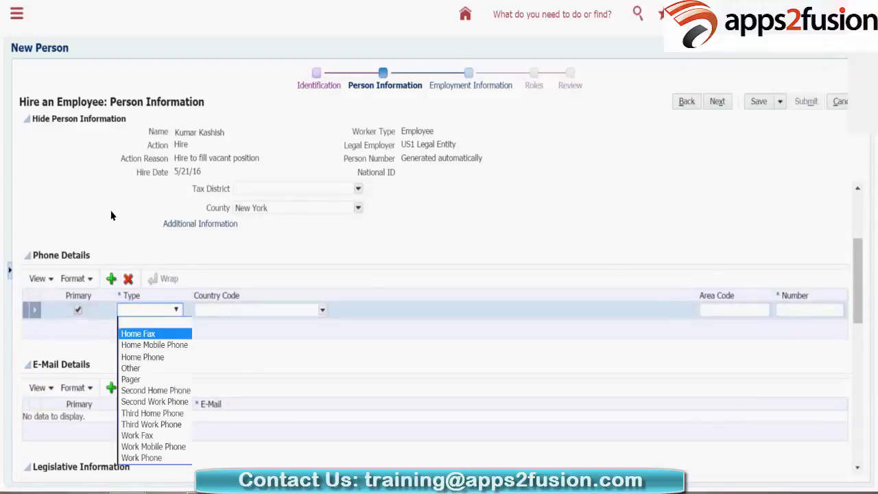
key(Up)
key(Up)
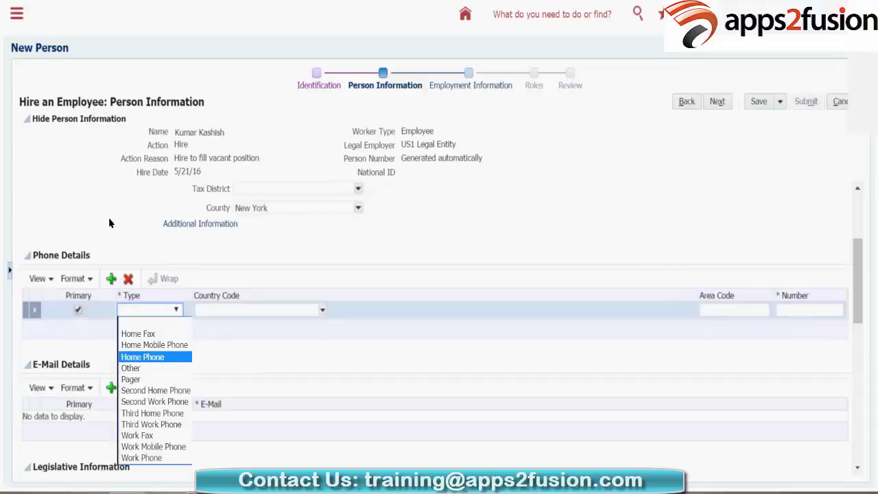
key(Down)
key(Down)
key(Down)
key(Down)
key(Down)
key(Down)
key(Down)
key(Down)
key(Down)
key(Up)
key(Up)
key(Up)
key(Up)
key(Up)
key(Up)
key(Up)
key(Up)
key(Up)
key(Up)
key(Up)
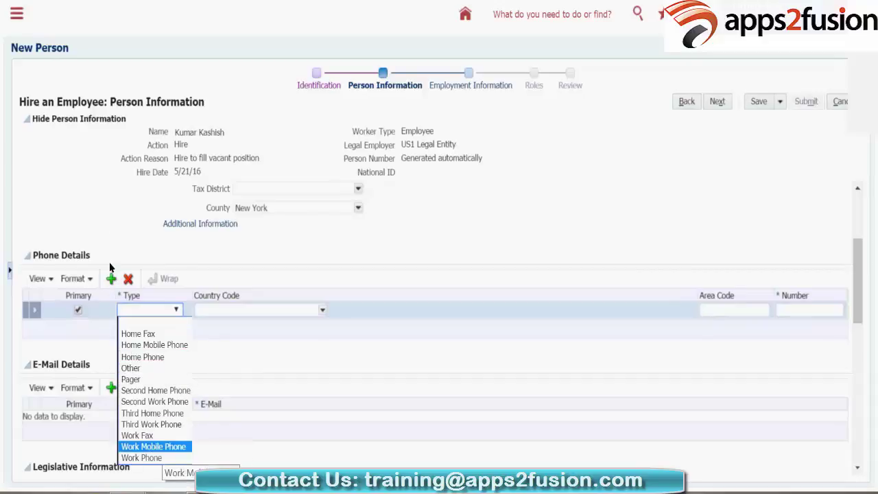
key(Escape)
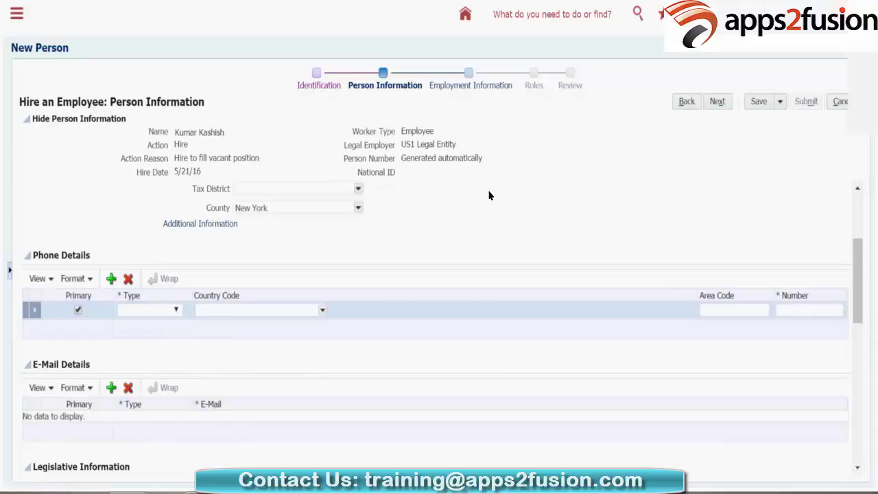
key(Tab)
key(Tab)
key(Tab)
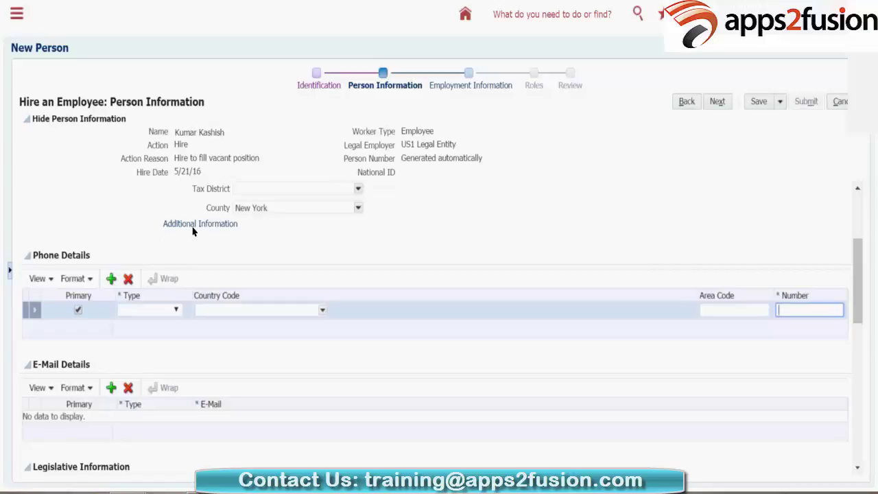
click(88, 192)
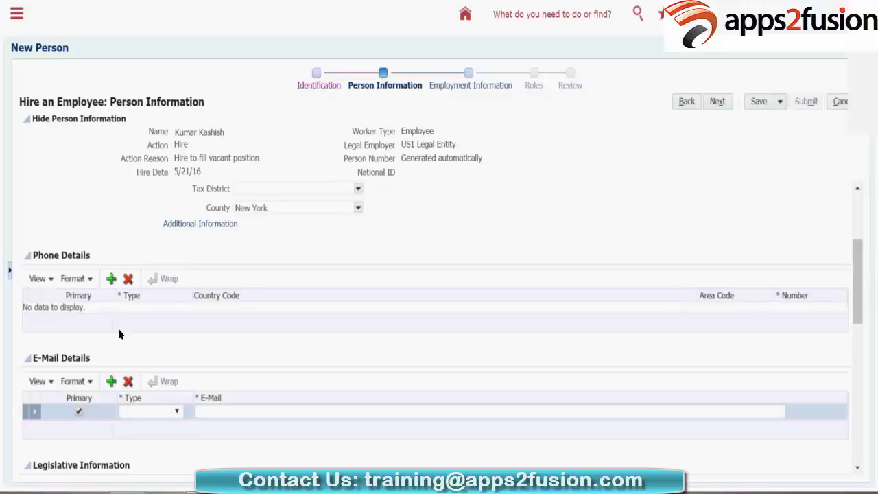
Step: Set the e-mail type to Work E-Mail and enter the new hire's e-mail address
key(alt+Down)
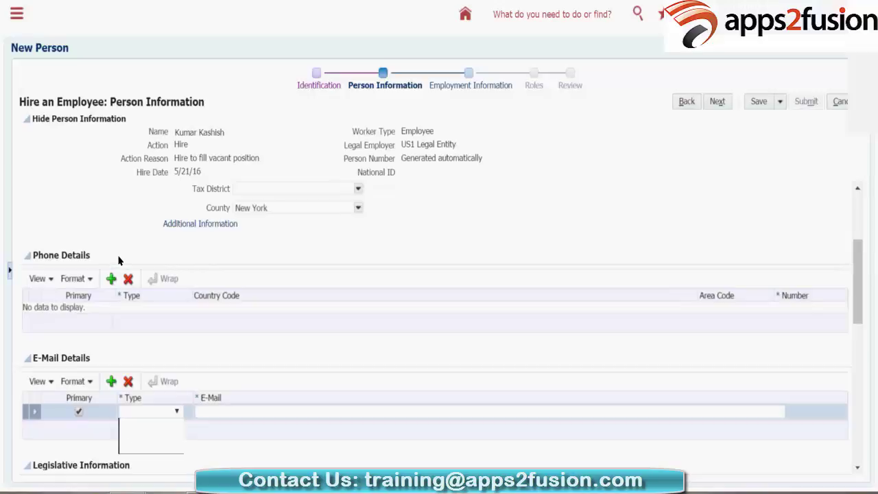
key(Return)
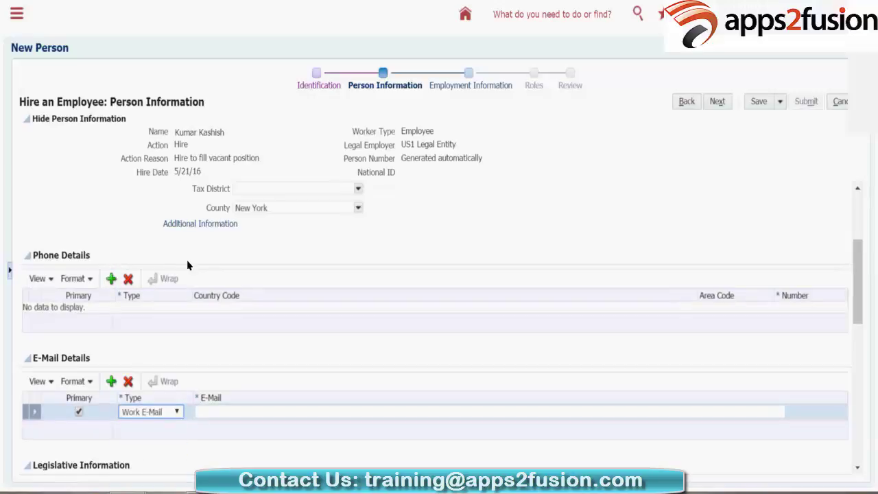
key(Tab)
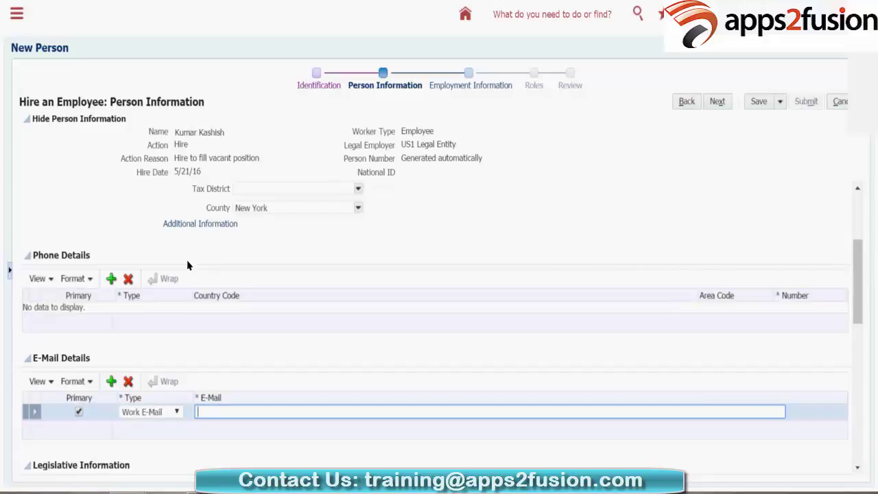
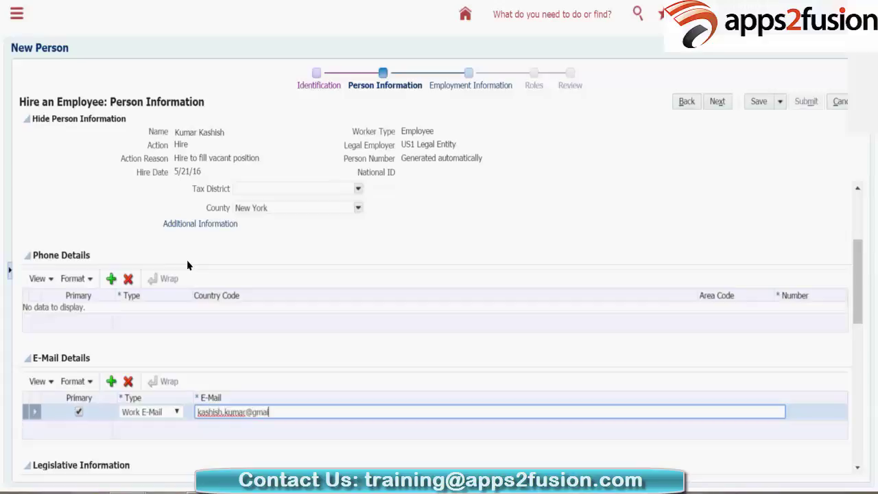
scroll(375, 245, down, 5)
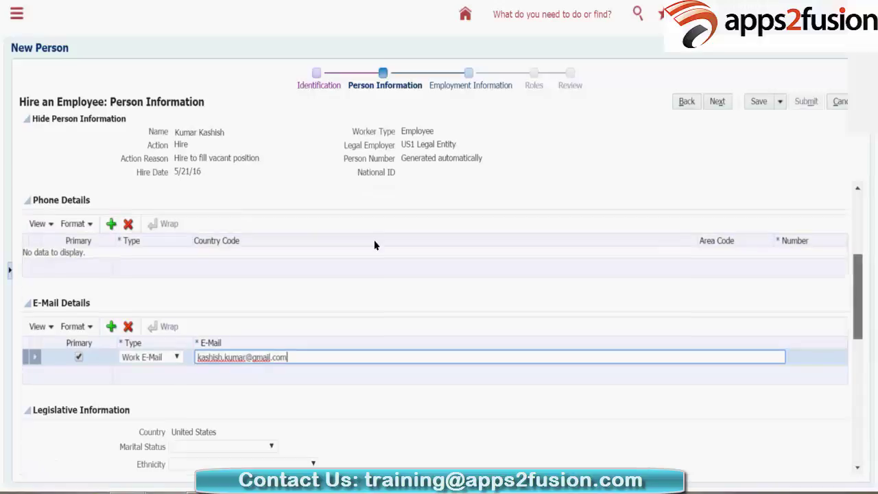
scroll(332, 222, down, 1)
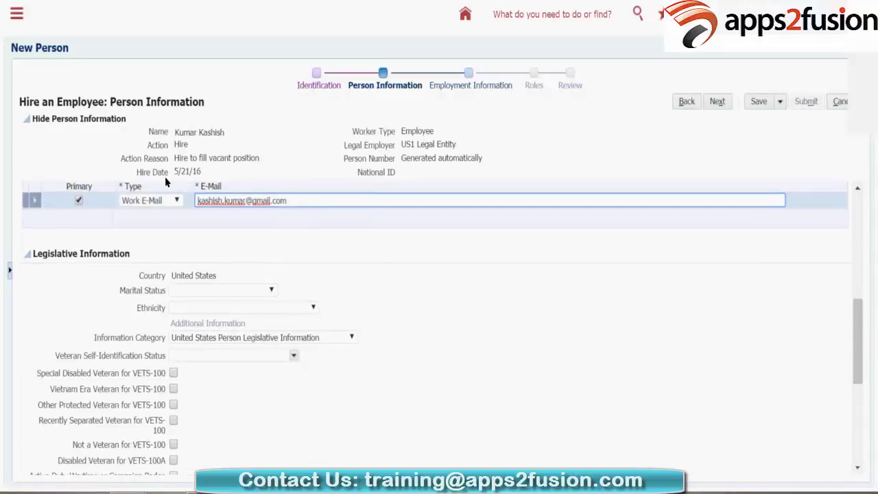
Step: Set marital status to Married and ethnicity to American Indian or Alaska Native
key(Tab)
key(alt+Down)
key(Down)
key(Down)
key(Down)
key(Down)
key(Down)
key(Down)
key(Up)
key(Return)
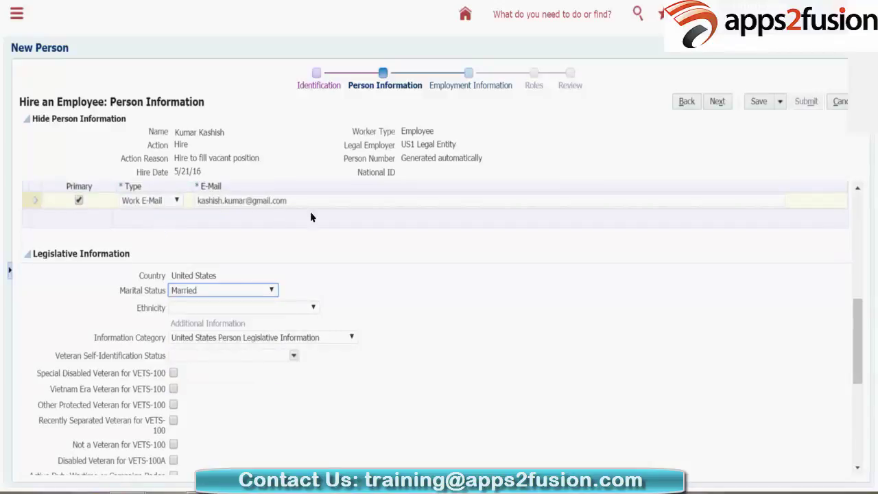
key(Tab)
key(alt+Down)
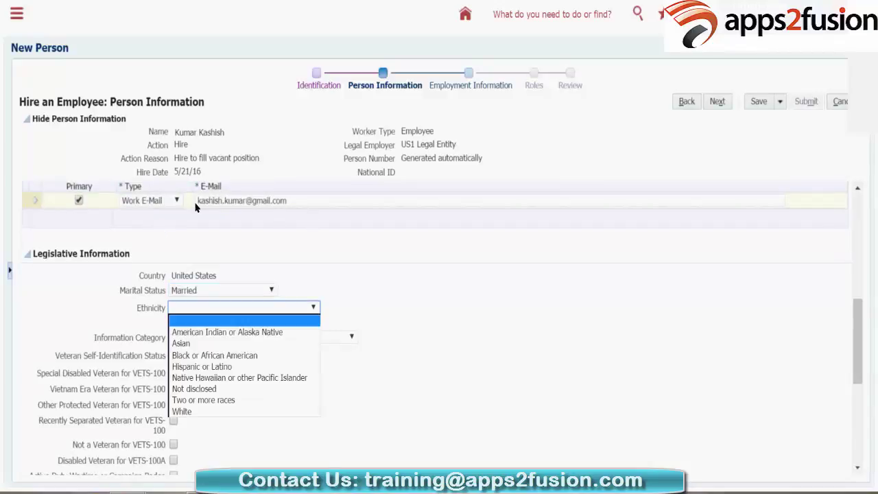
key(Down)
key(Down)
key(Up)
key(Return)
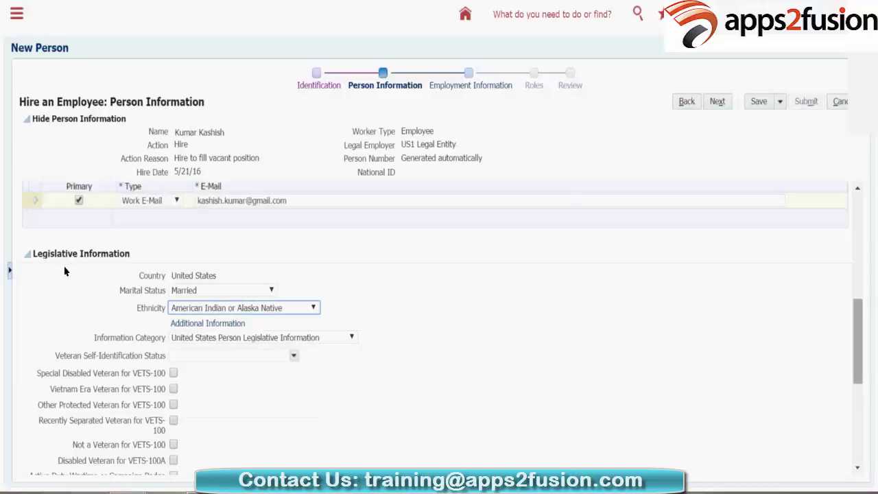
Step: Choose Spouse as the contact type under Contacts
scroll(117, 207, down, 1)
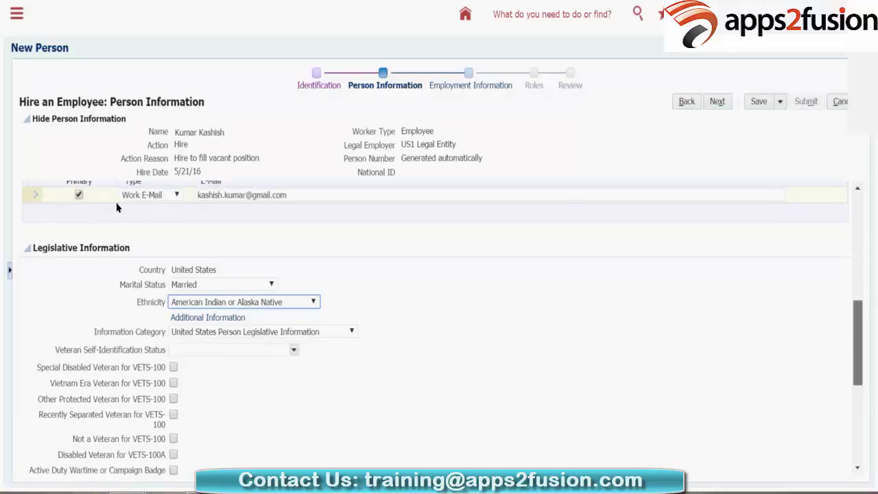
scroll(117, 208, down, 5)
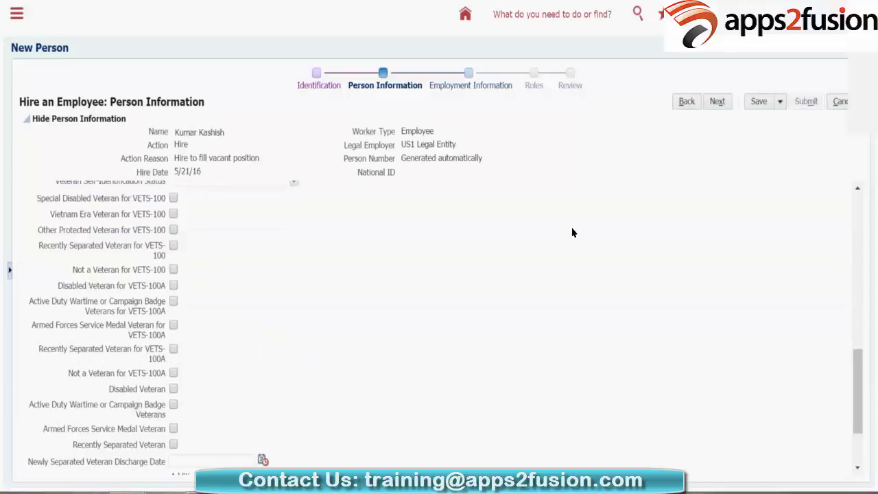
scroll(576, 250, down, 3)
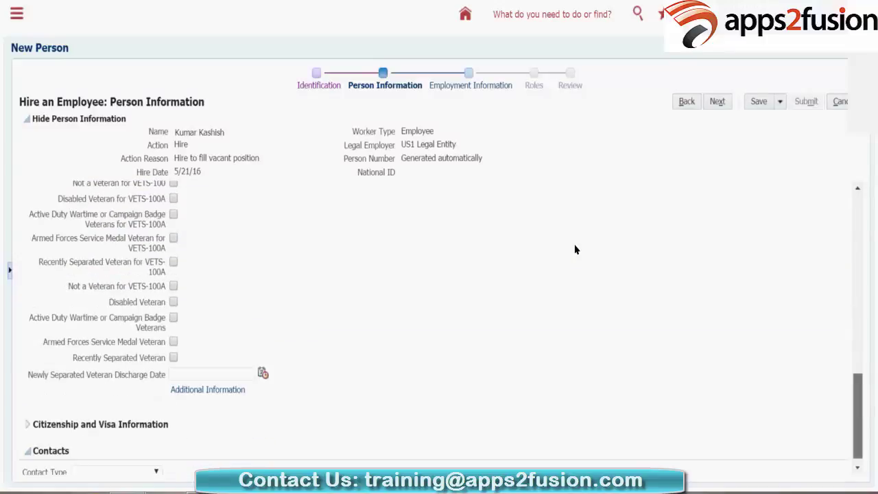
scroll(577, 265, down, 1)
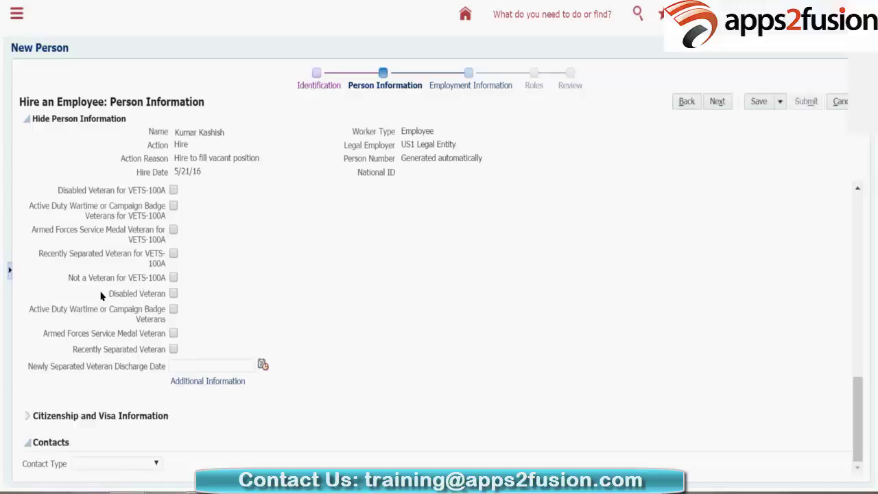
key(alt+Down)
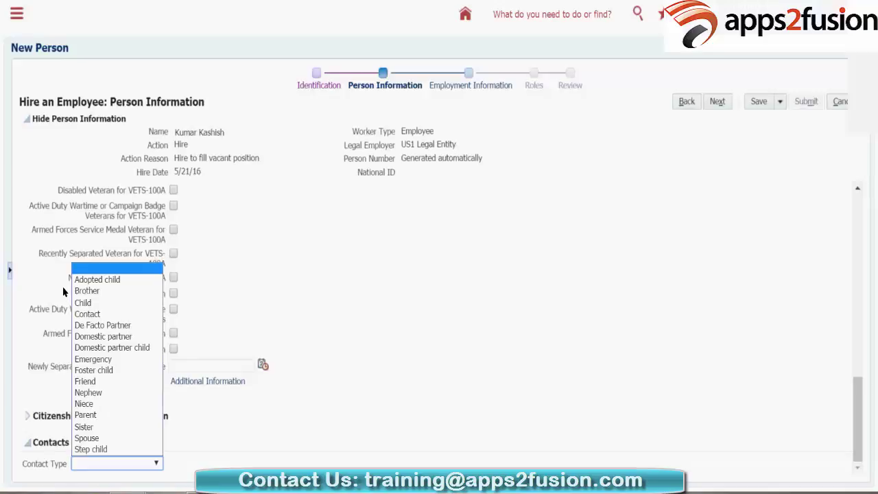
key(Up)
key(Up)
key(Return)
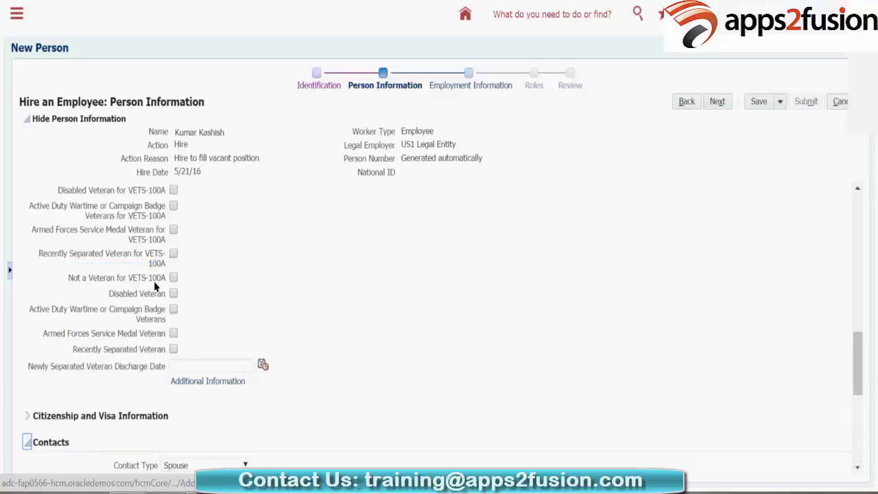
Step: Give the spouse contact last name ABC and title Ms
scroll(573, 260, down, 3)
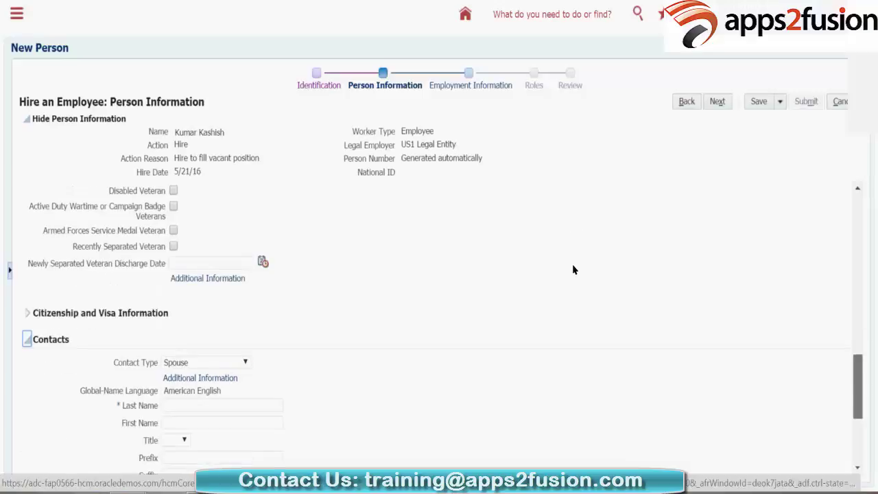
scroll(140, 144, down, 1)
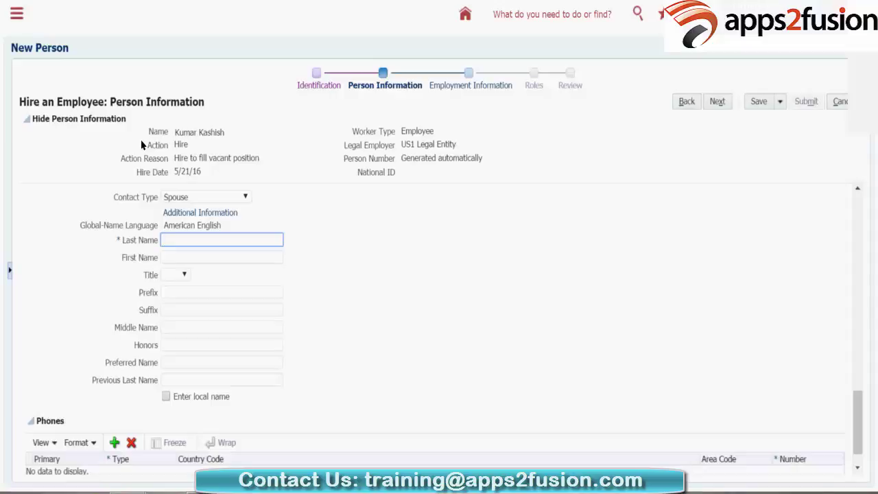
text(ABC)
key(Tab)
key(Tab)
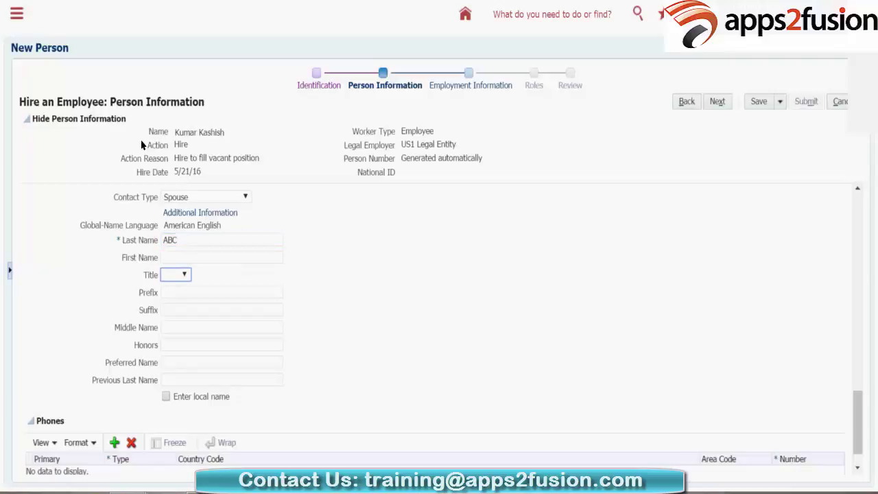
text(ms)
key(Tab)
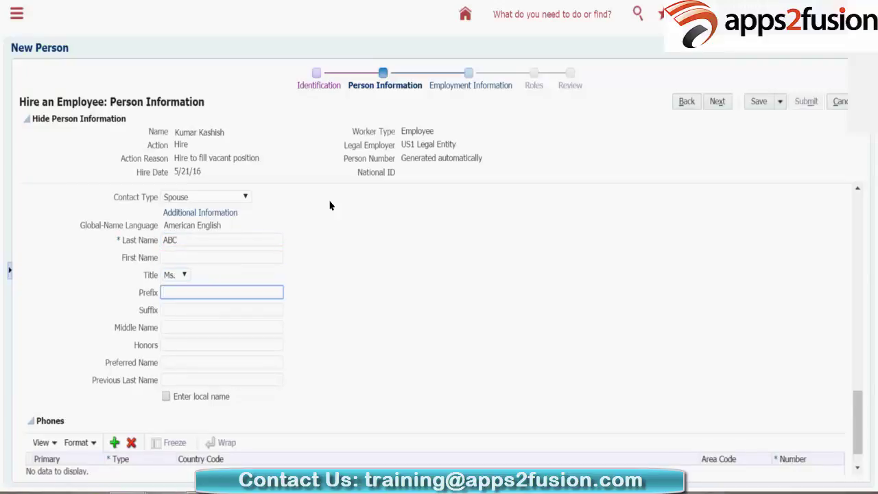
scroll(583, 190, down, 1)
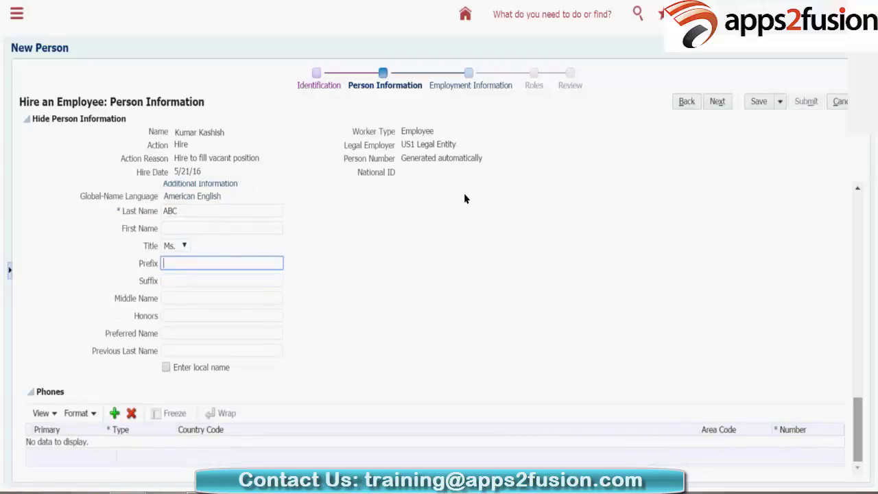
click(393, 205)
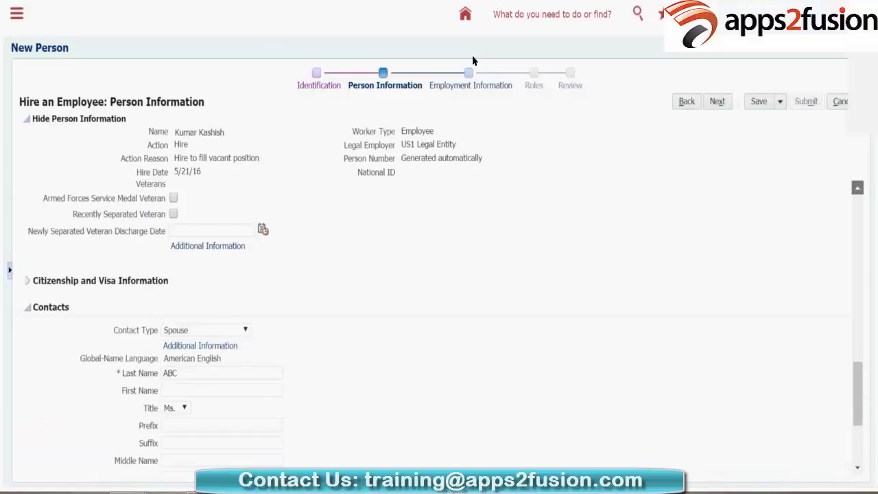
Step: Advance the hire wizard from Person Information to Employment Information
click(474, 92)
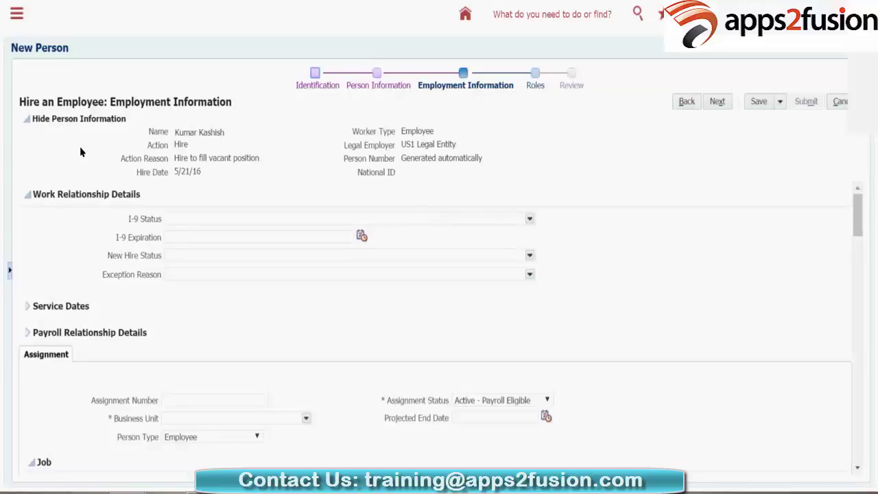
Step: Show the available business units in the assignment's Business Unit field
scroll(460, 175, down, 3)
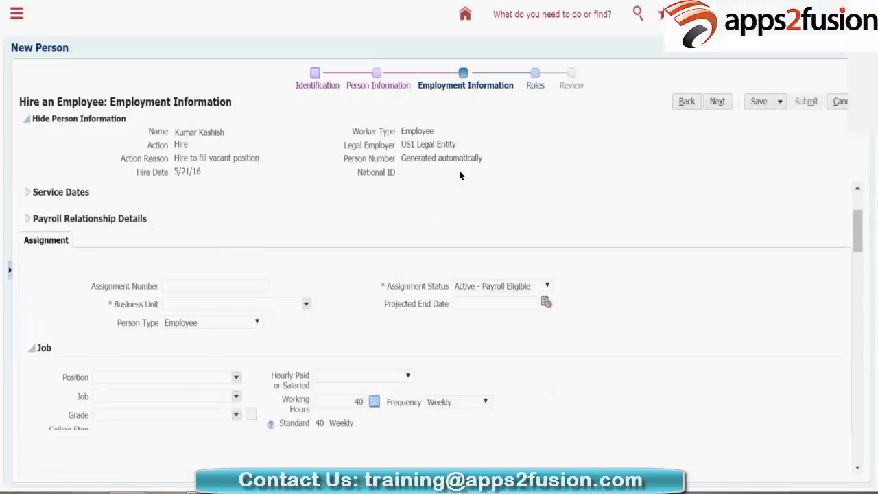
scroll(460, 175, down, 3)
scroll(463, 174, up, 4)
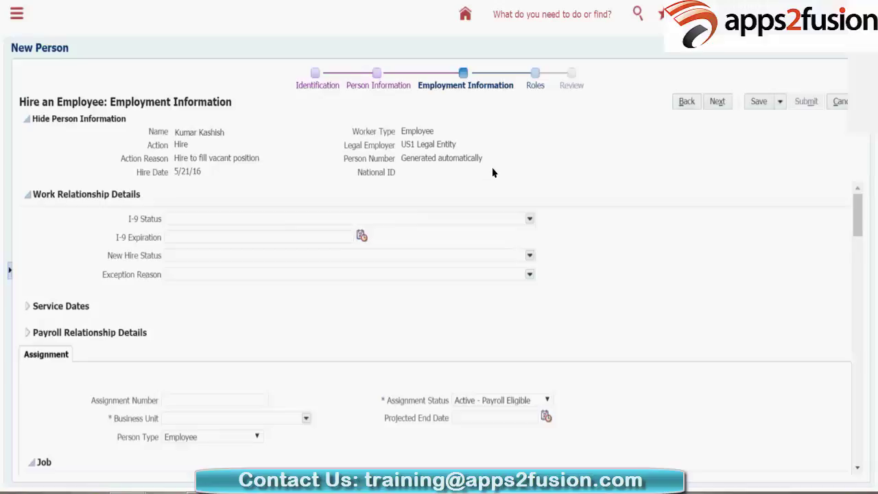
scroll(494, 172, down, 3)
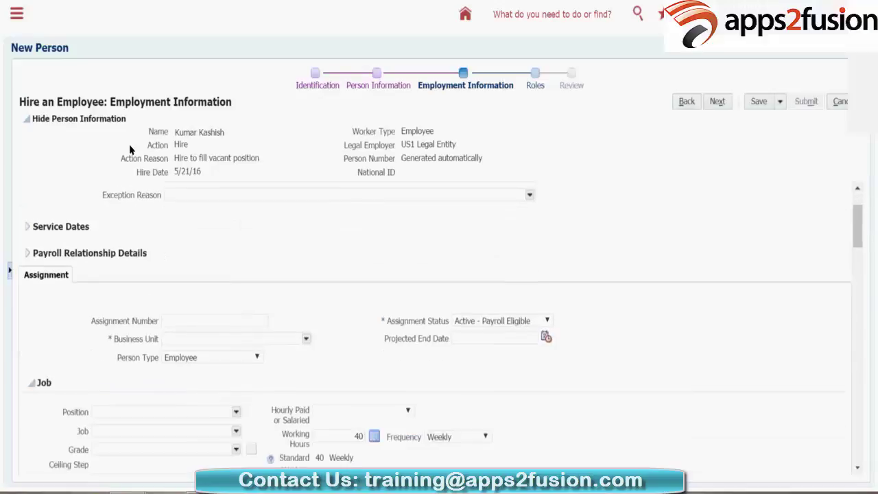
scroll(130, 149, down, 3)
key(Tab)
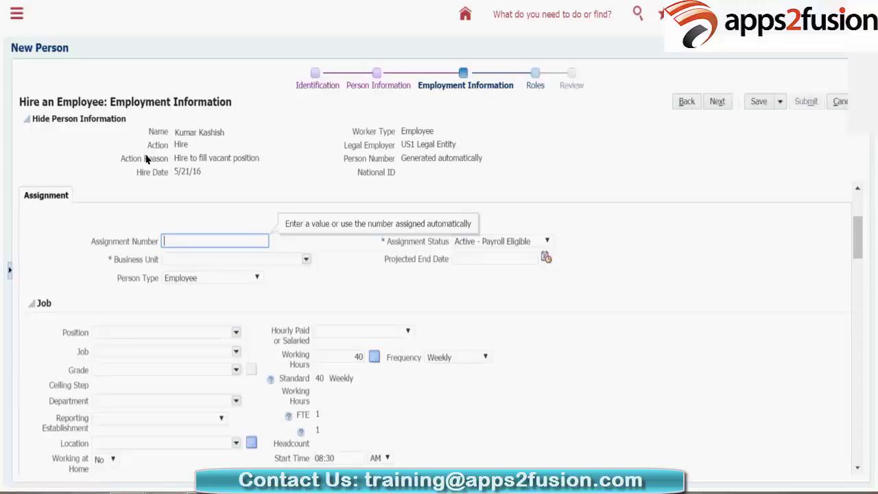
key(Tab)
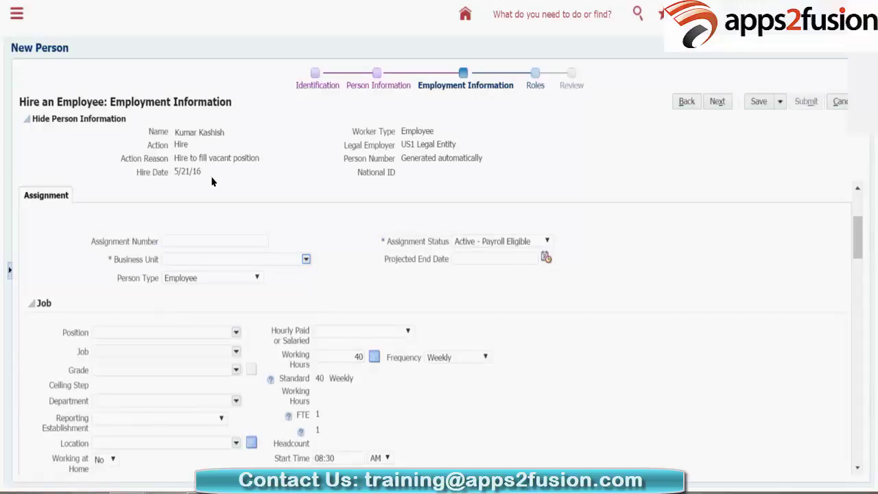
key(Down)
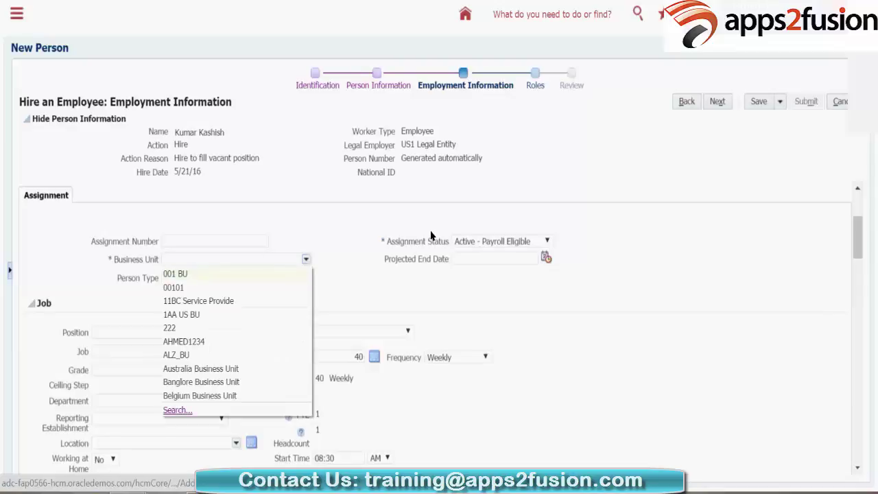
Step: Search business units with US% and assign US1 Business Unit
key(Escape)
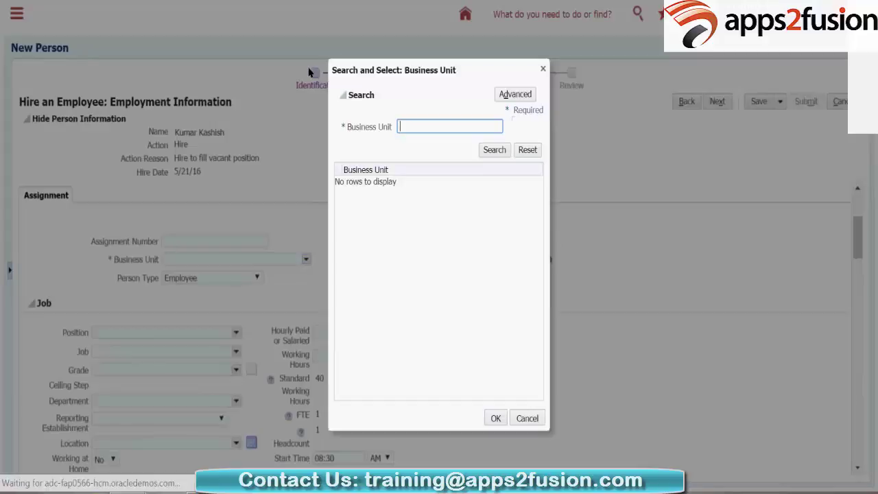
text(United%)
key(Tab)
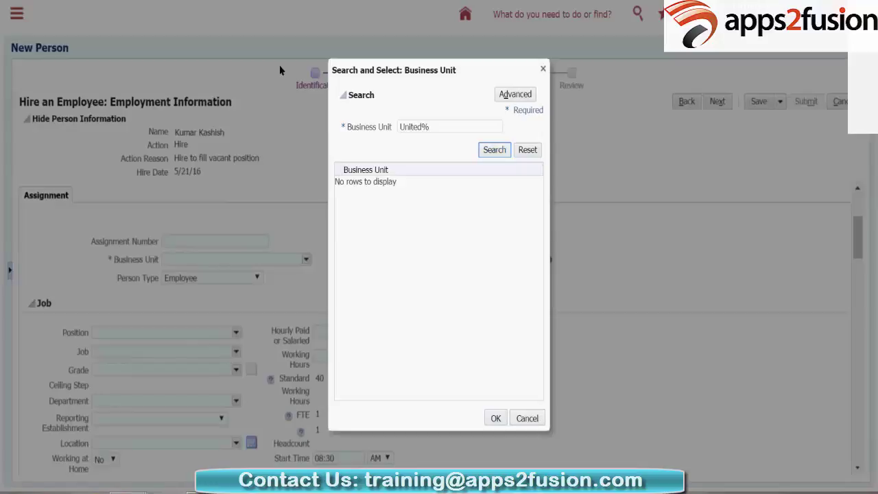
key(shift+Tab)
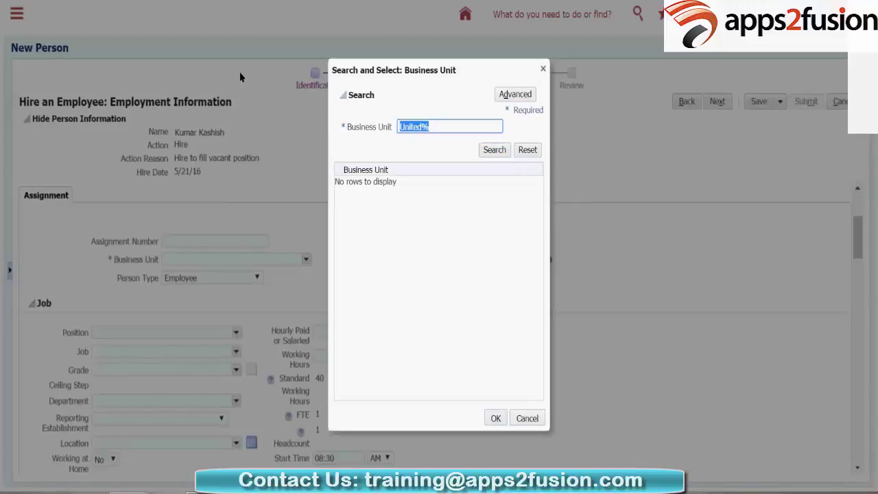
text(US%)
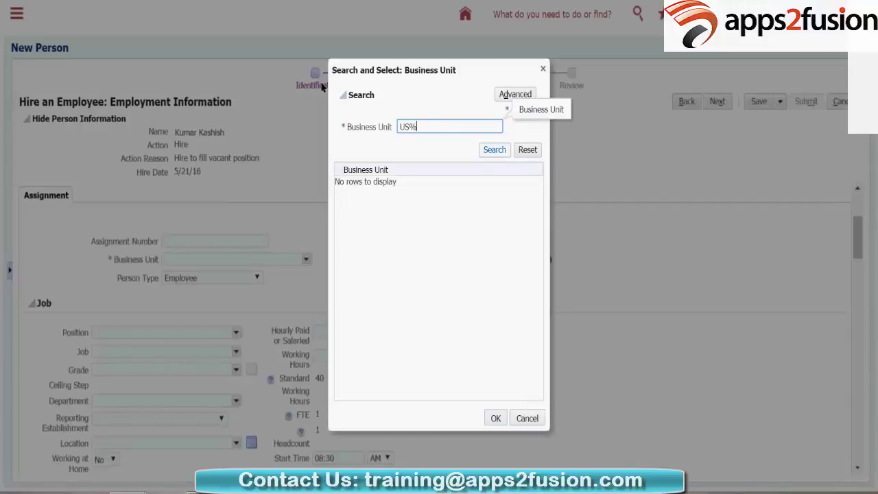
key(Tab)
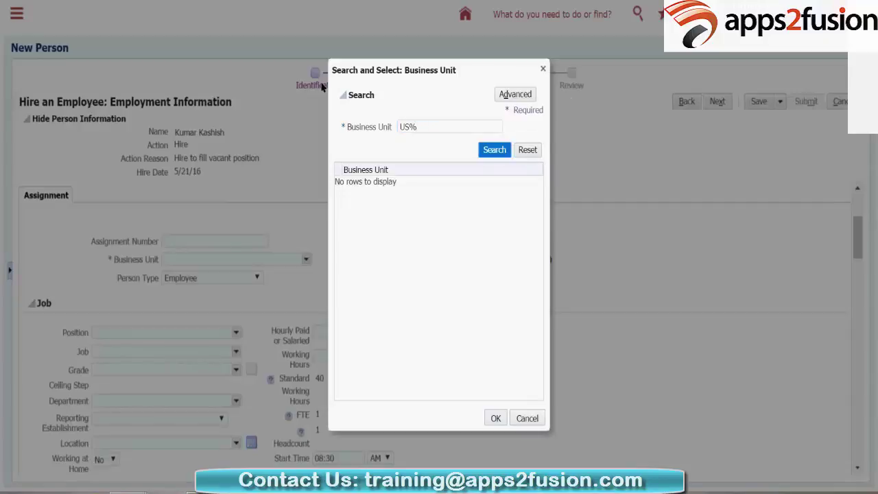
key(Return)
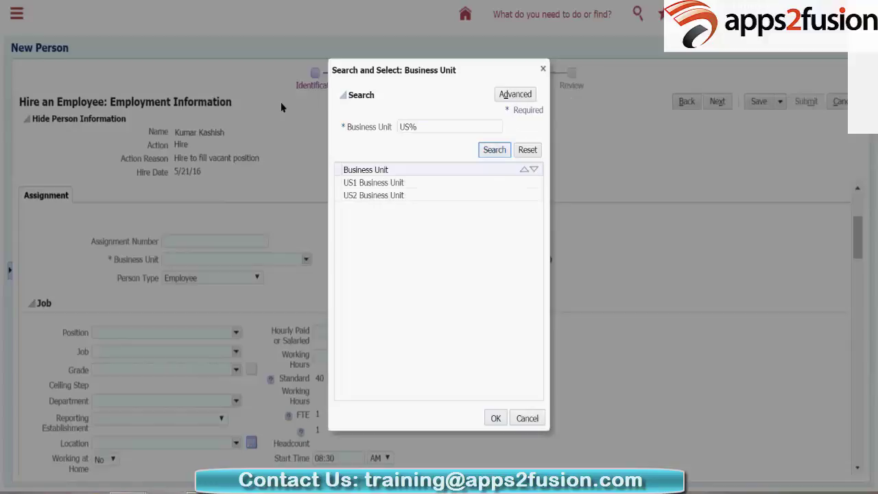
click(349, 182)
key(Return)
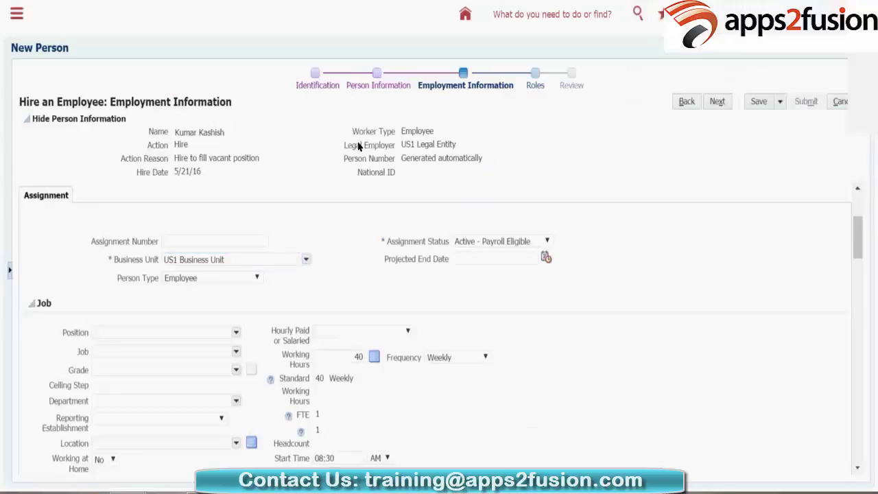
key(alt+Down)
key(a)
key(s)
key(s)
key(l)
key(a)
key(a)
key(s)
key(a)
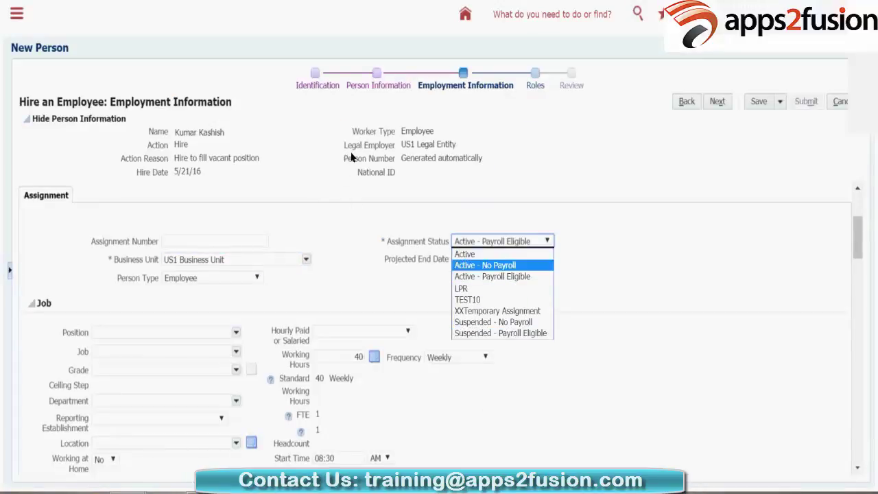
key(a)
key(s)
key(a)
key(s)
key(x)
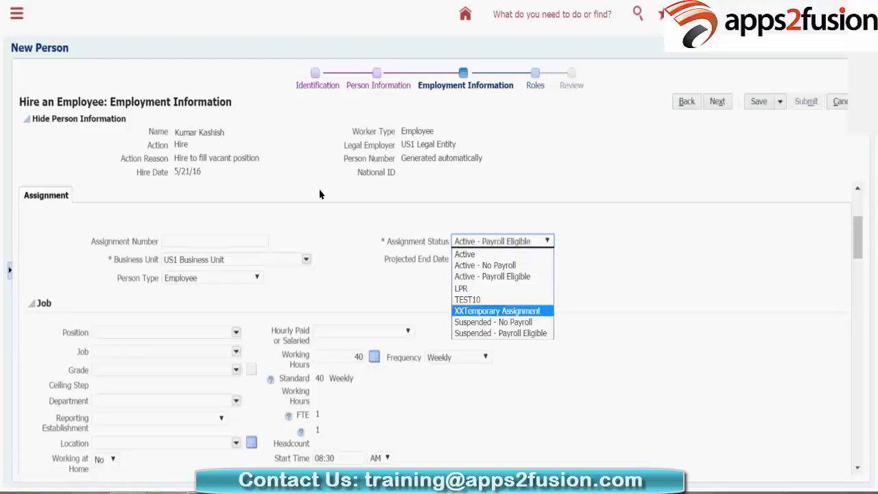
key(l)
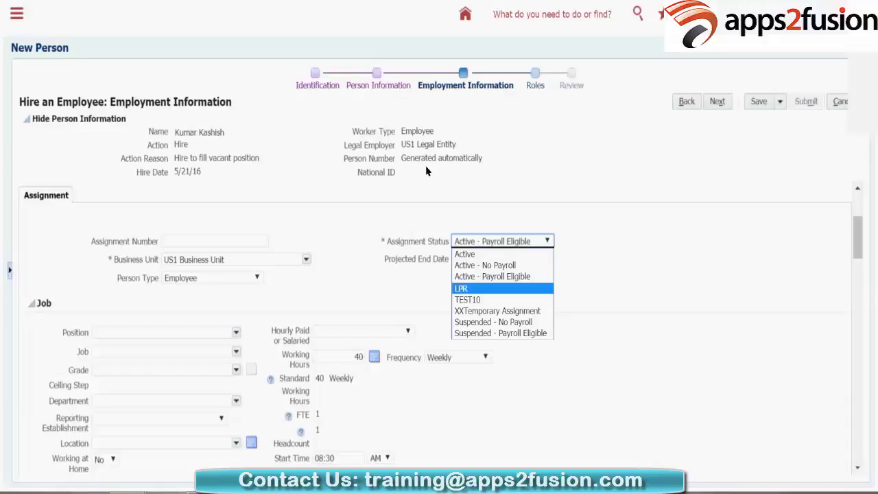
click(311, 215)
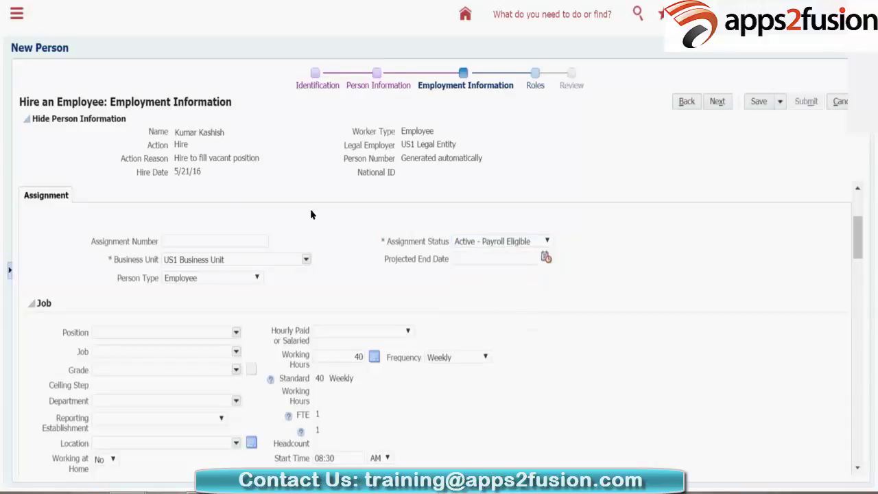
Step: Search jobs with Human%Resourc% and assign Human Resources Specialist as the job
scroll(127, 185, down, 2)
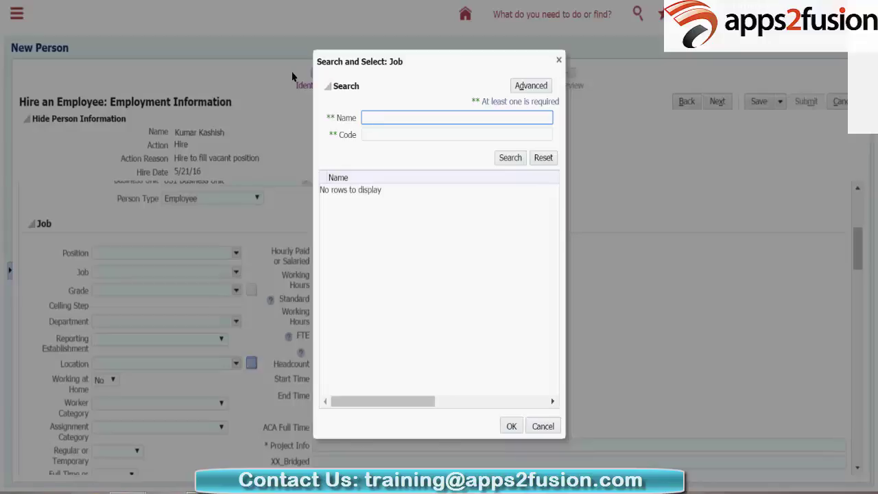
text(Human%Resourc%)
key(Tab)
key(Tab)
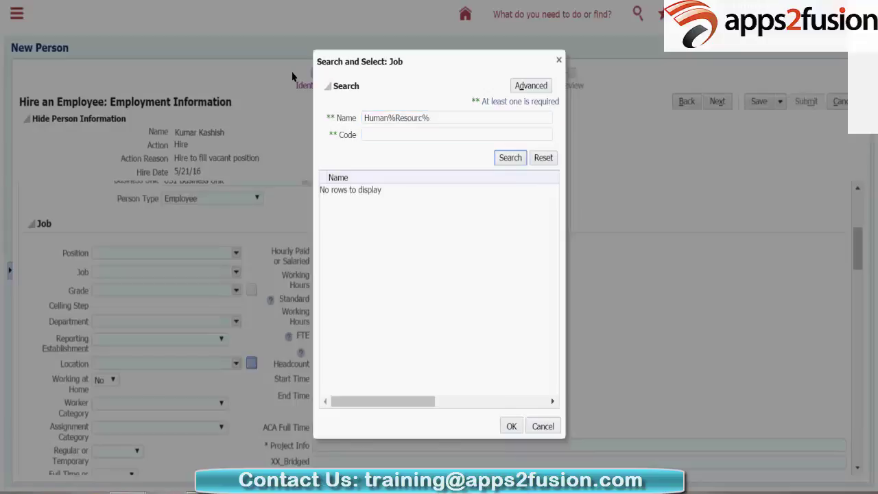
key(Return)
key(Tab)
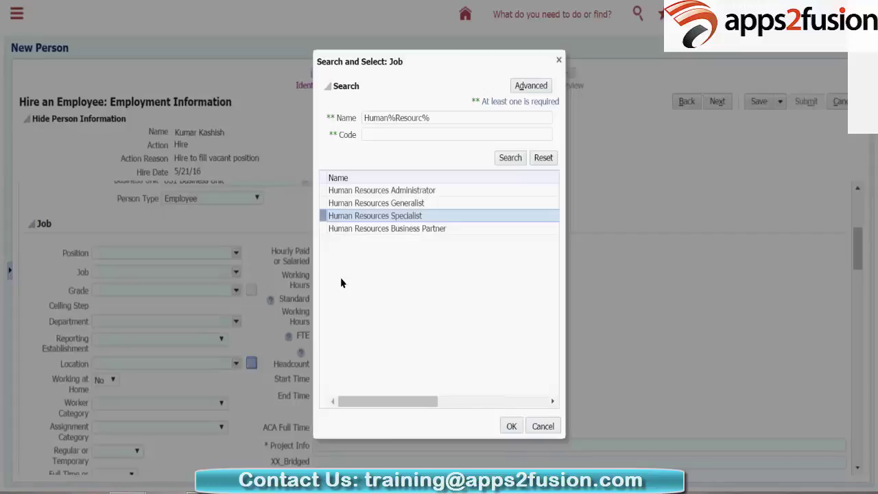
key(Return)
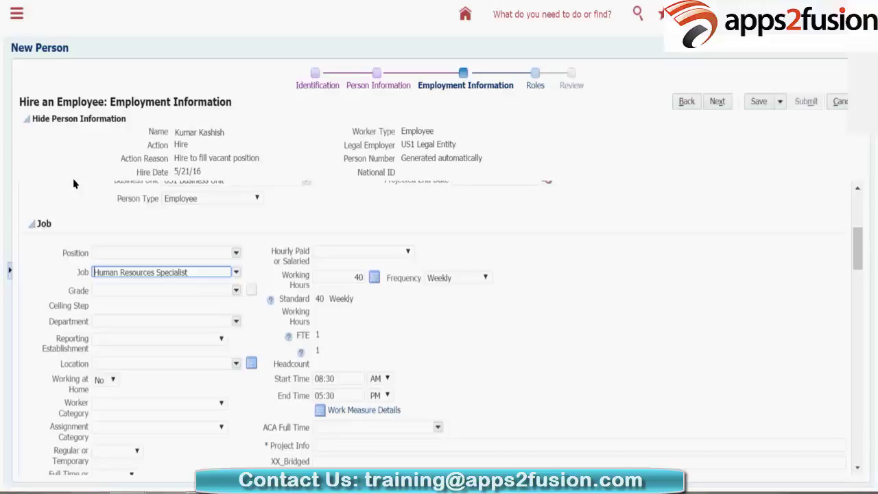
Step: Browse the grades available in the Grade list without choosing one
key(Tab)
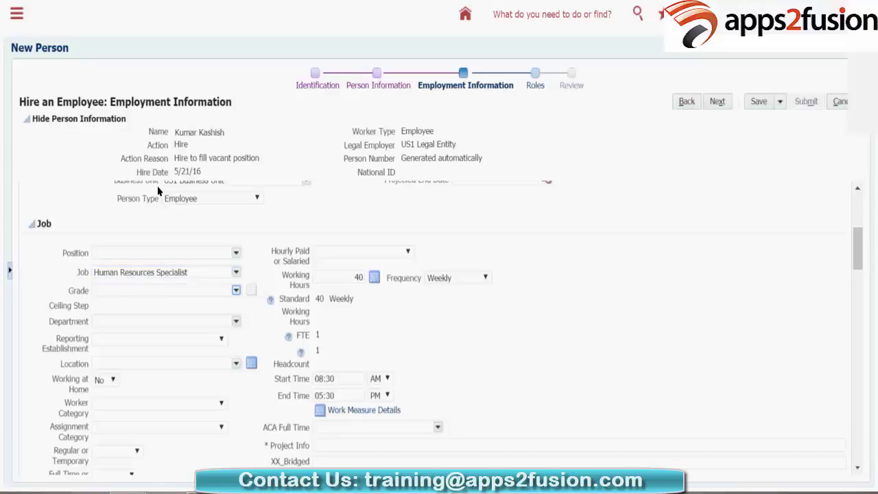
key(Return)
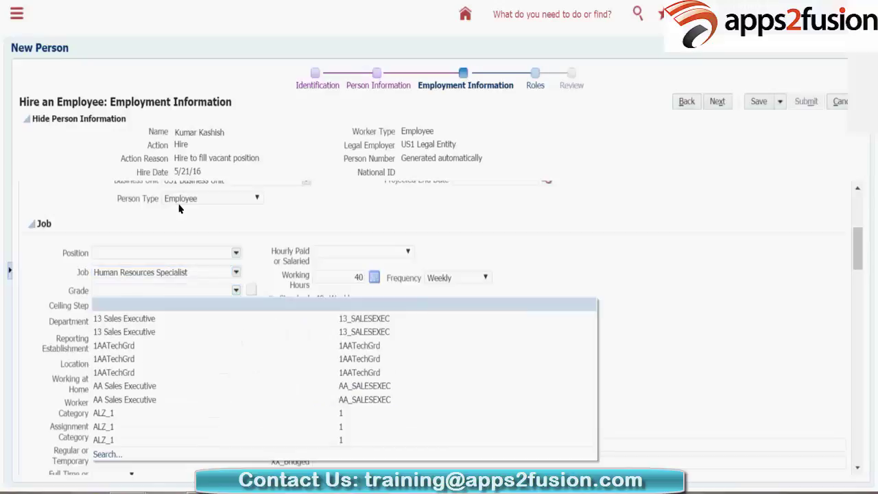
key(Down)
key(Down)
key(Down)
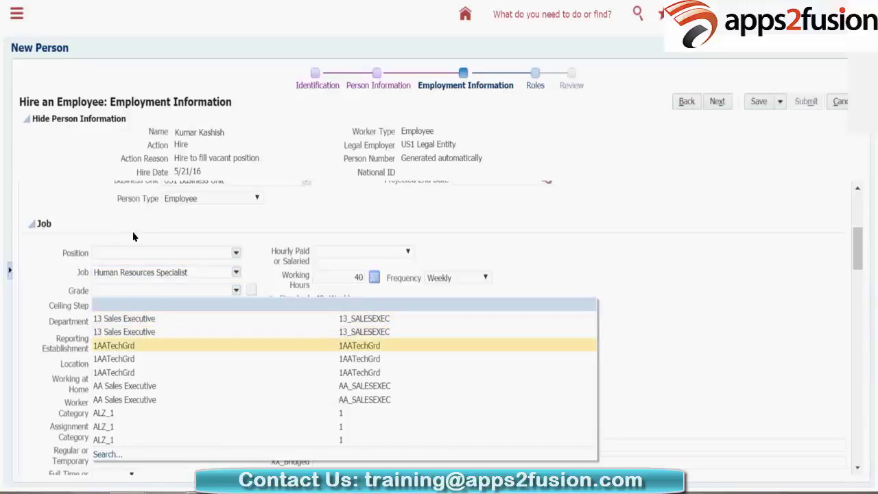
key(Down)
key(Up)
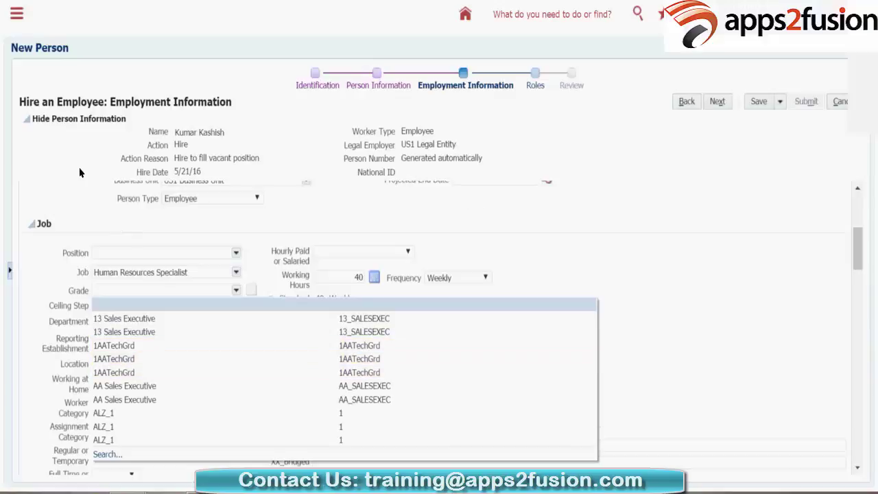
key(Escape)
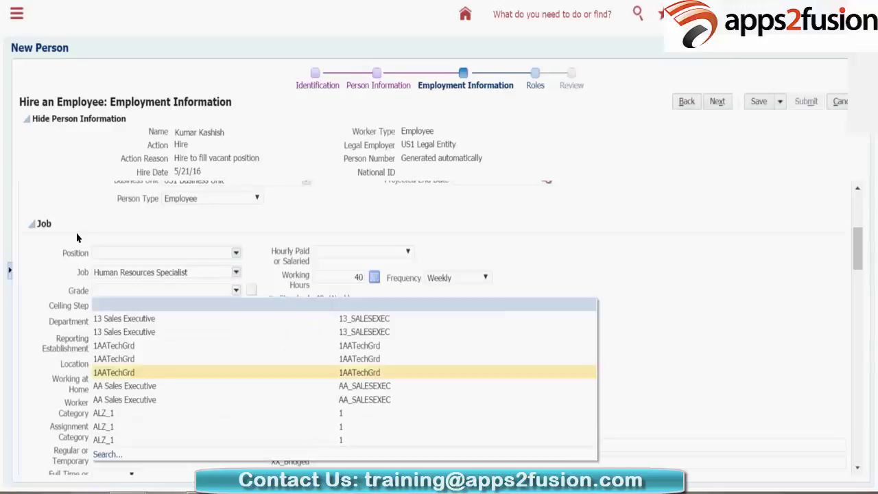
Step: Set the grade to AA Sales Executive, leaving working hours at 40
key(Down)
key(Down)
key(Down)
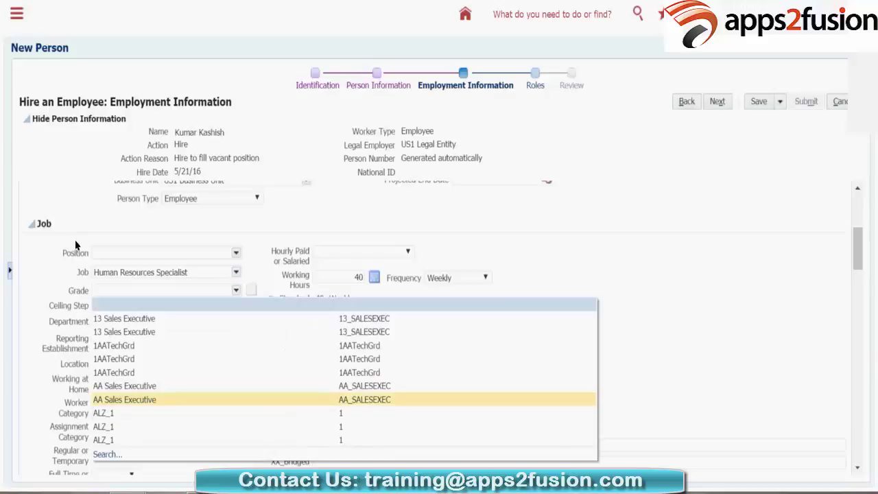
key(Up)
key(Up)
key(Escape)
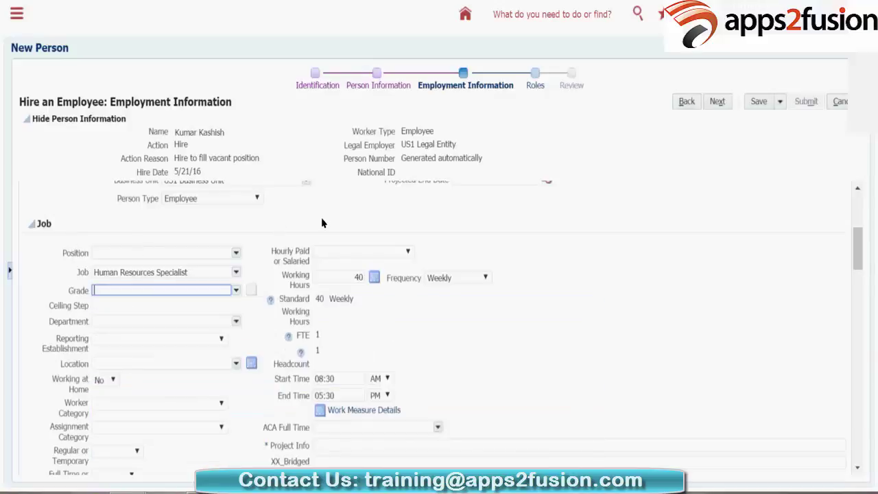
drag(265, 210, 363, 223)
click(363, 222)
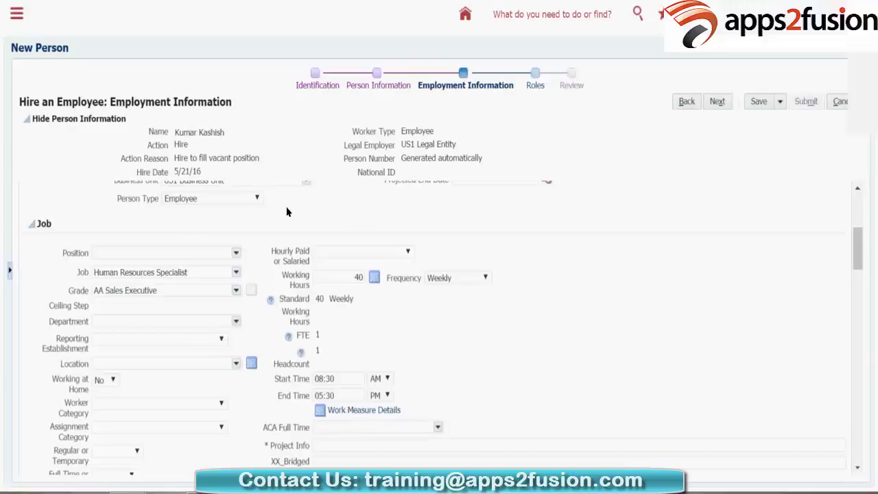
scroll(287, 212, up, 1)
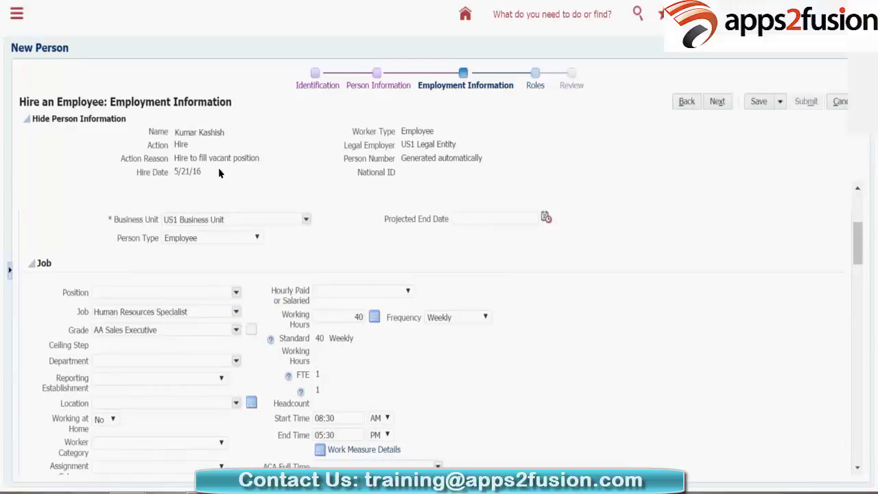
scroll(219, 173, down, 1)
key(Tab)
click(231, 187)
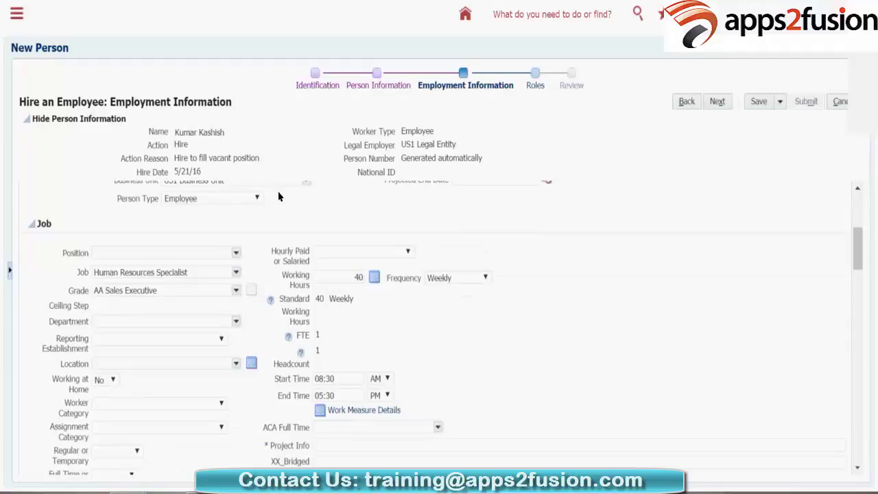